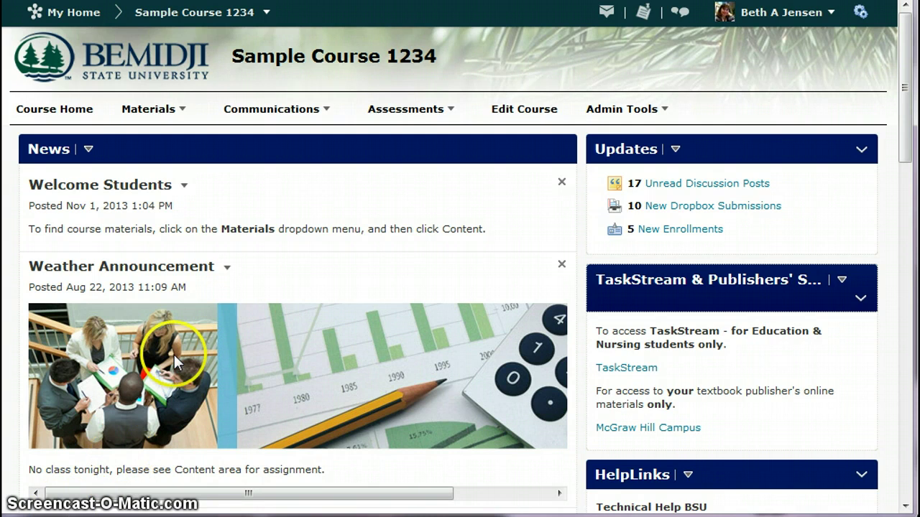
- Open the Discussions list of Sample Course 1234
left_click(393, 117)
left_click(391, 155)
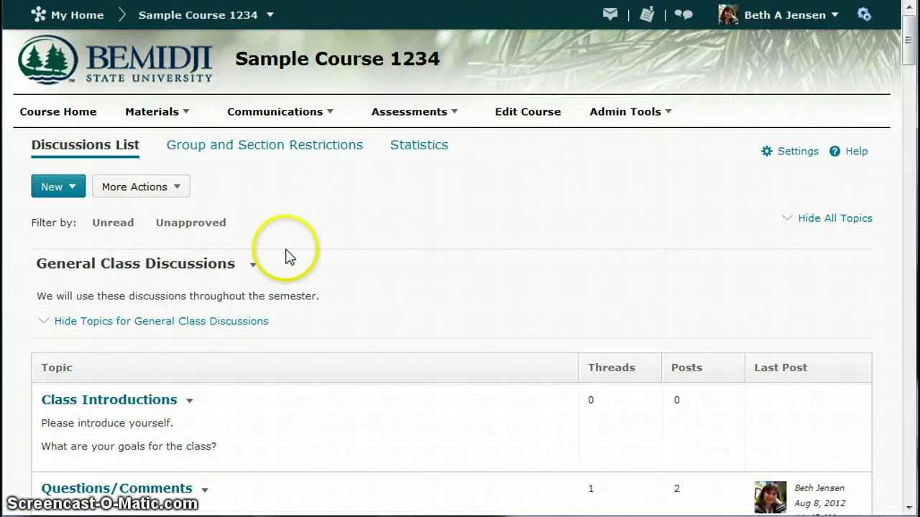
left_click(216, 145)
left_click(265, 114)
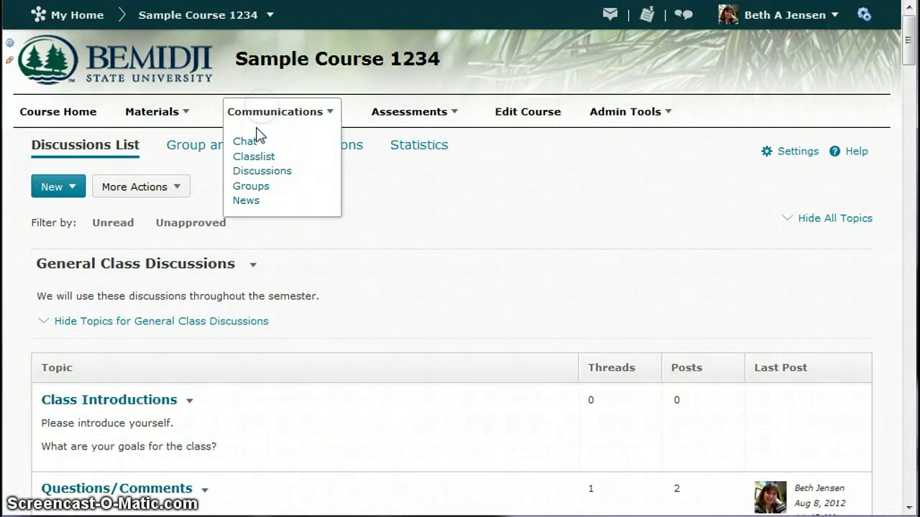
left_click(257, 173)
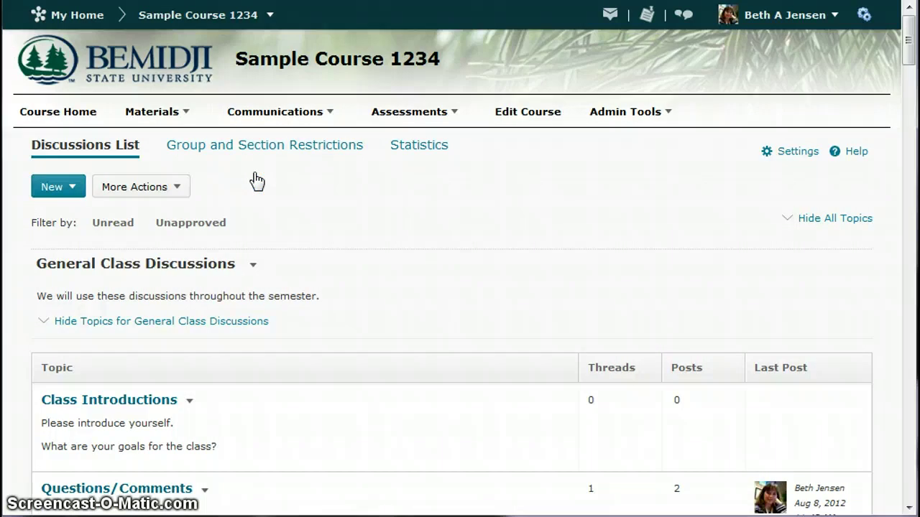
- Open the Group 2 topic under the Otter Bay Email 10pts forum
scroll(257, 182, "down", 5)
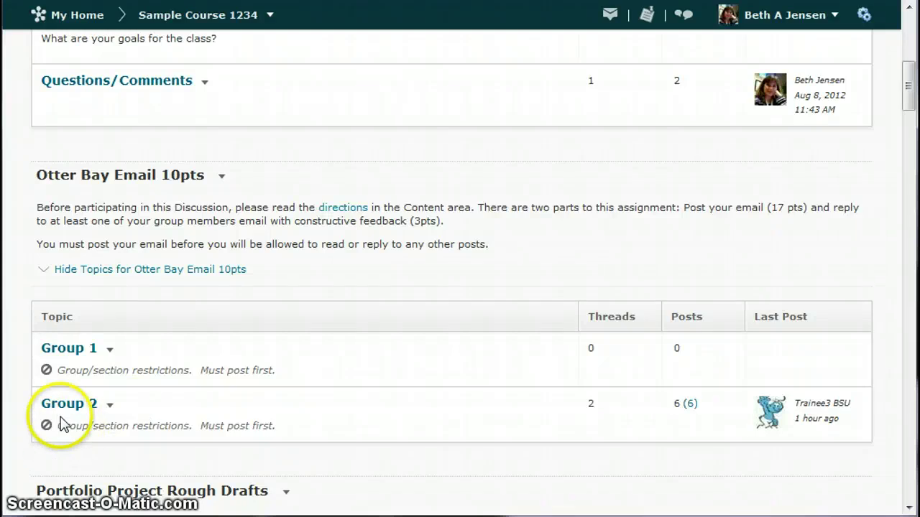
left_click(79, 405)
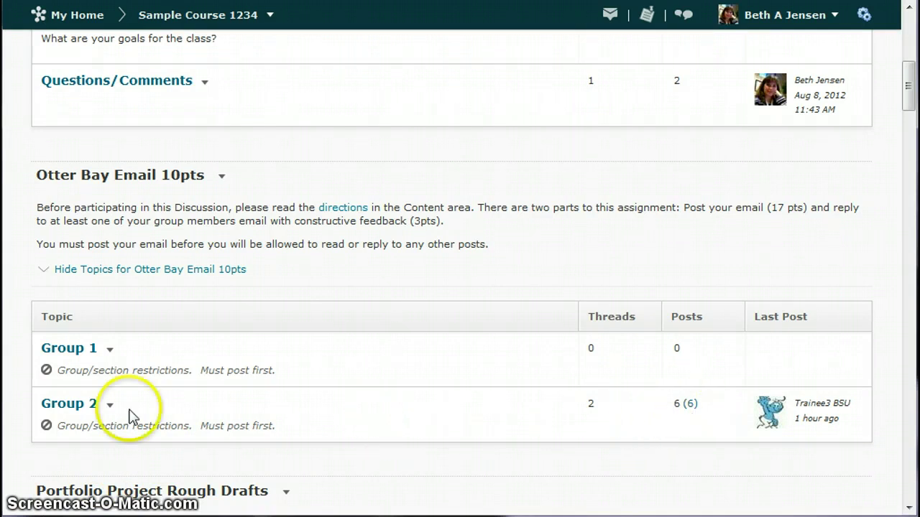
left_click(66, 406)
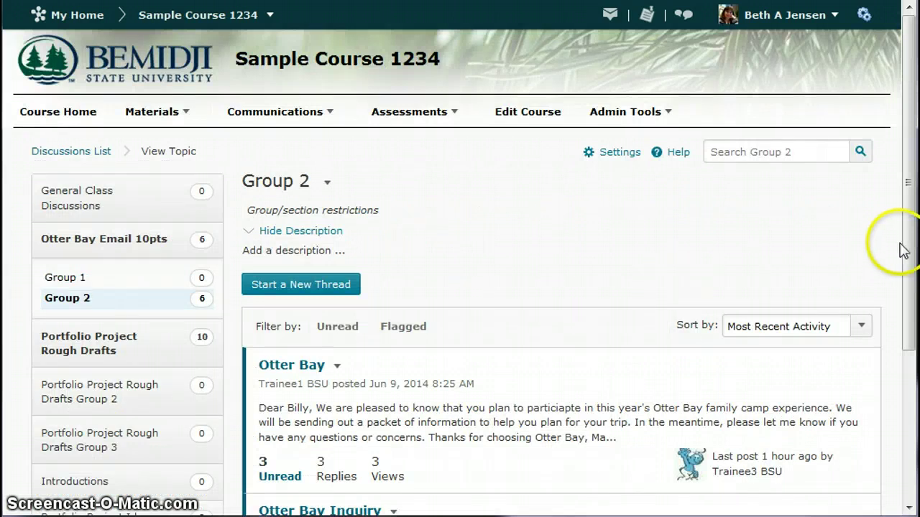
- Read the posts and replies in the Otter Bay thread, and return to the Group 2 topic
left_click_drag(910, 263, 892, 380)
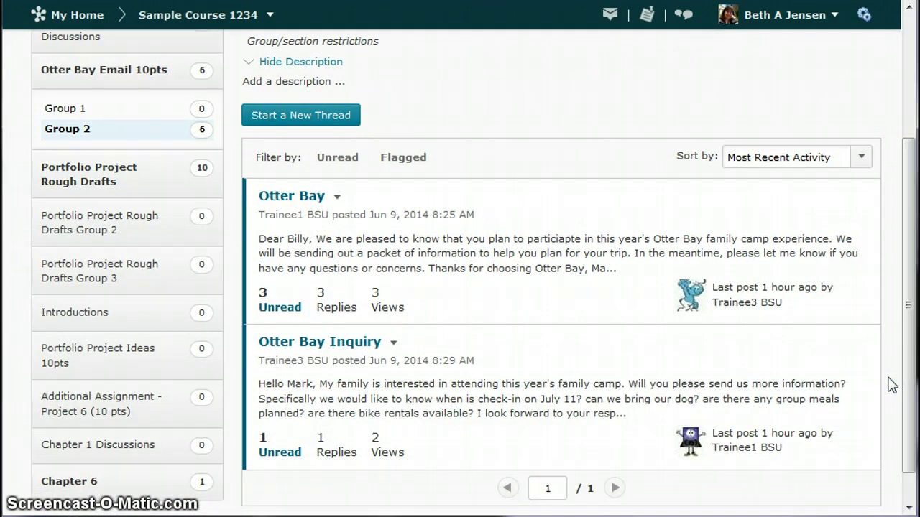
left_click(836, 360)
left_click(503, 300)
left_click(294, 201)
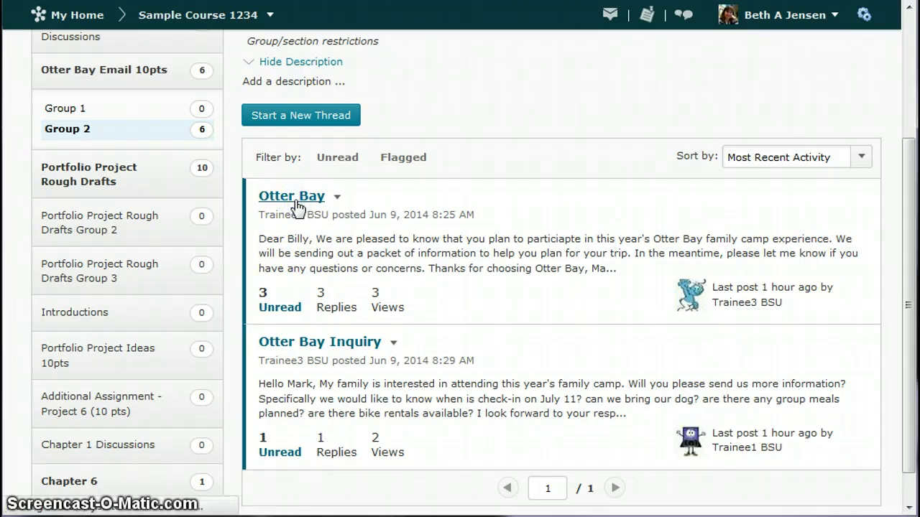
scroll(295, 207, "down", 9)
scroll(295, 207, "down", 3)
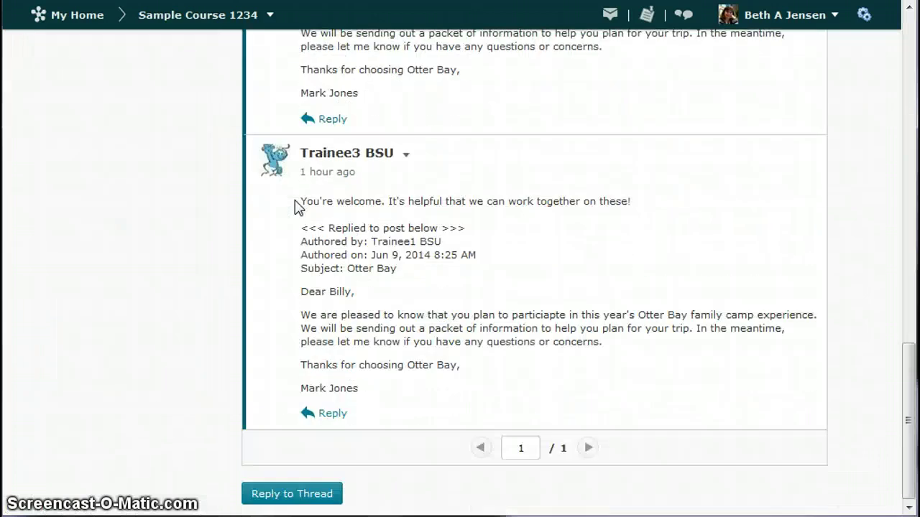
scroll(295, 207, "up", 12)
left_click(178, 106)
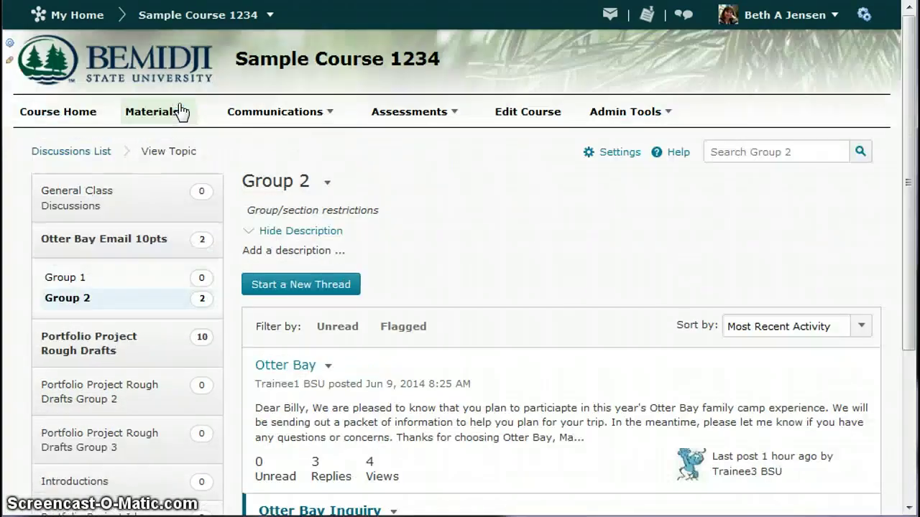
- Review the Otter Bay Inquiry thread's summary in the Group 2 topic and go back to the Discussions List
scroll(266, 186, "down", 3)
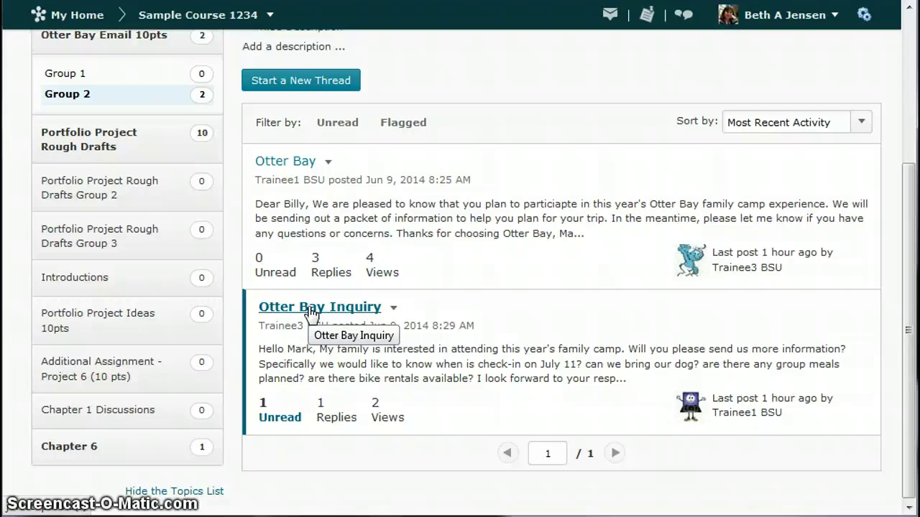
scroll(310, 314, "up", 3)
left_click(262, 283)
left_click(67, 152)
left_click(445, 251)
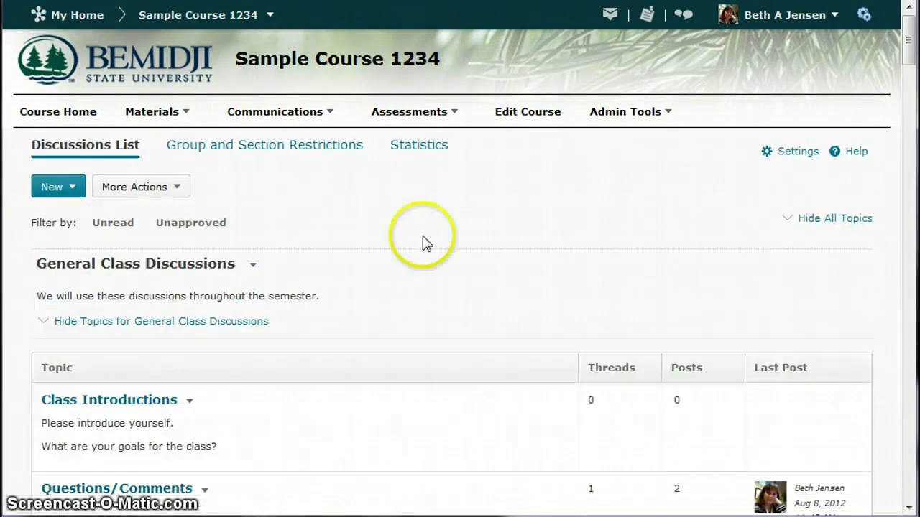
- Edit the Group 1 topic under Otter Bay Email 10pts, set its assessment score out of 10, and save and close
scroll(447, 252, "down", 4)
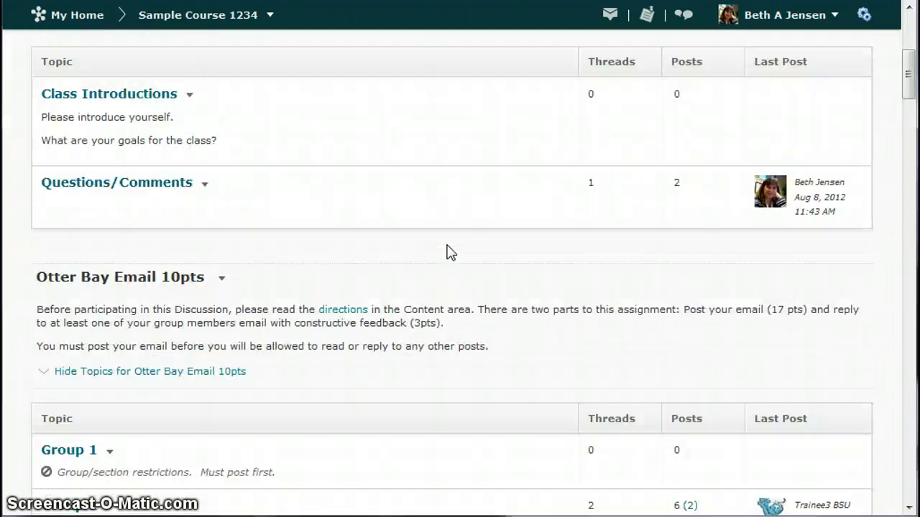
scroll(447, 251, "down", 1)
left_click(58, 391)
left_click(110, 351)
left_click(140, 395)
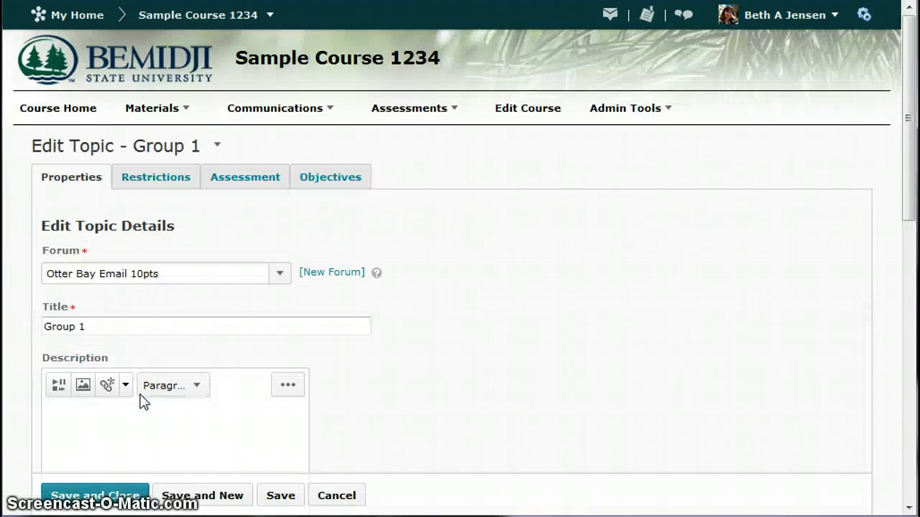
left_click(244, 178)
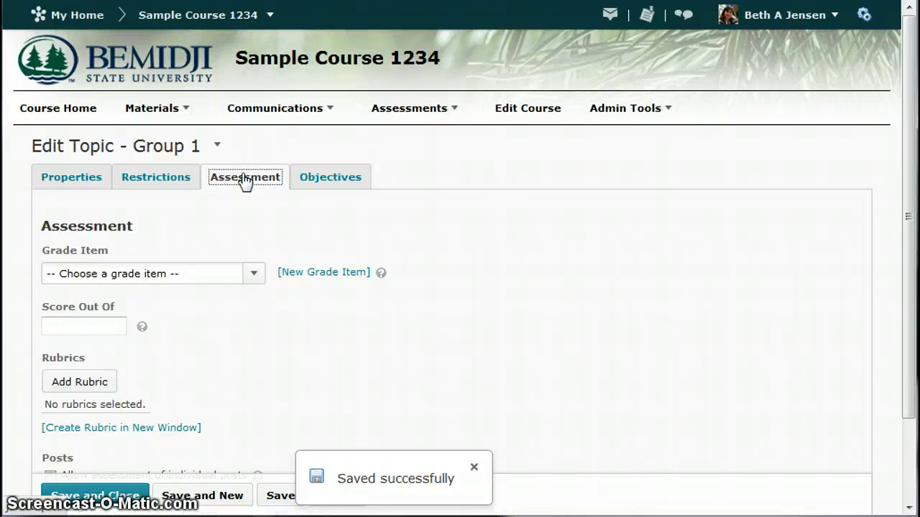
left_click(68, 329)
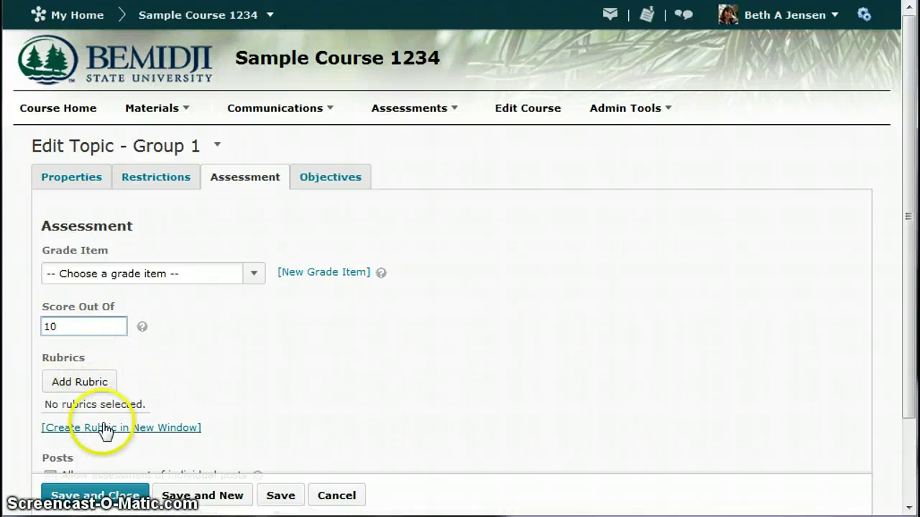
left_click(113, 496)
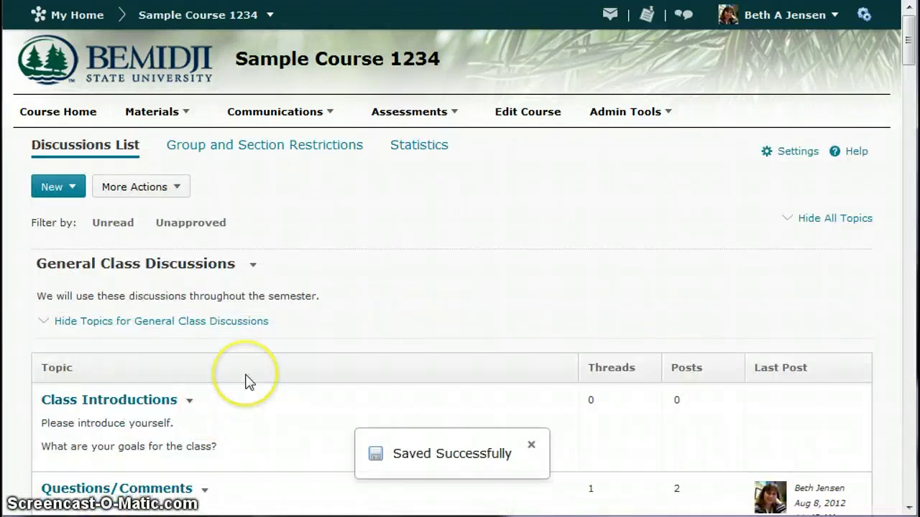
- Edit the Group 2 topic under Otter Bay Email 10pts, set its assessment score out of 10, and save and close
scroll(246, 380, "down", 6)
left_click(109, 405)
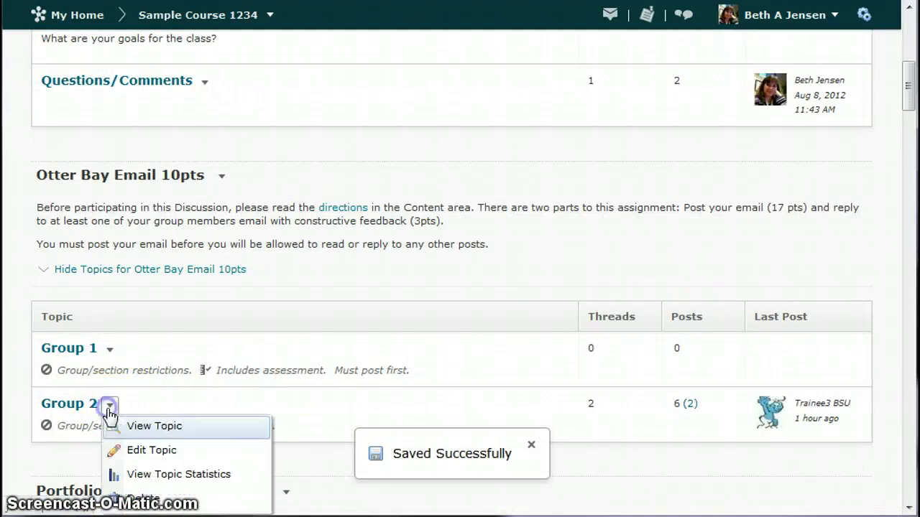
left_click(146, 453)
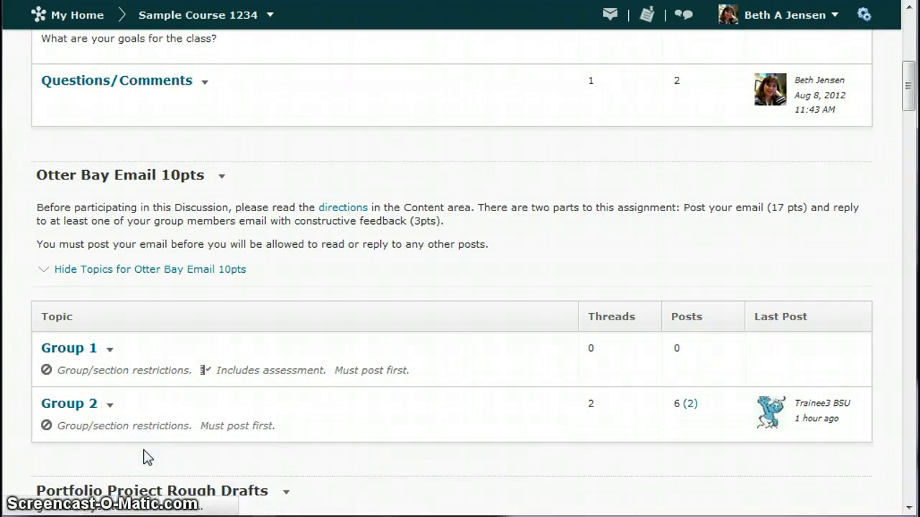
left_click(248, 179)
left_click(75, 326)
type("10")
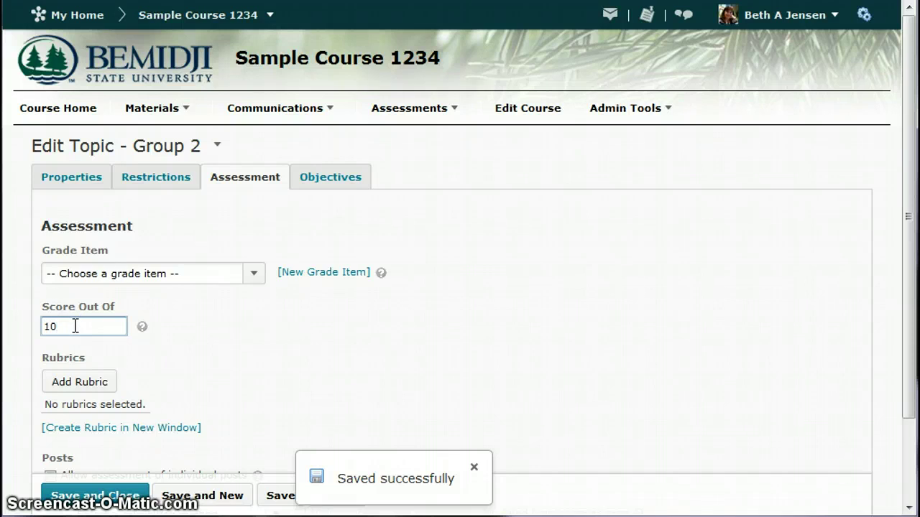
left_click(96, 495)
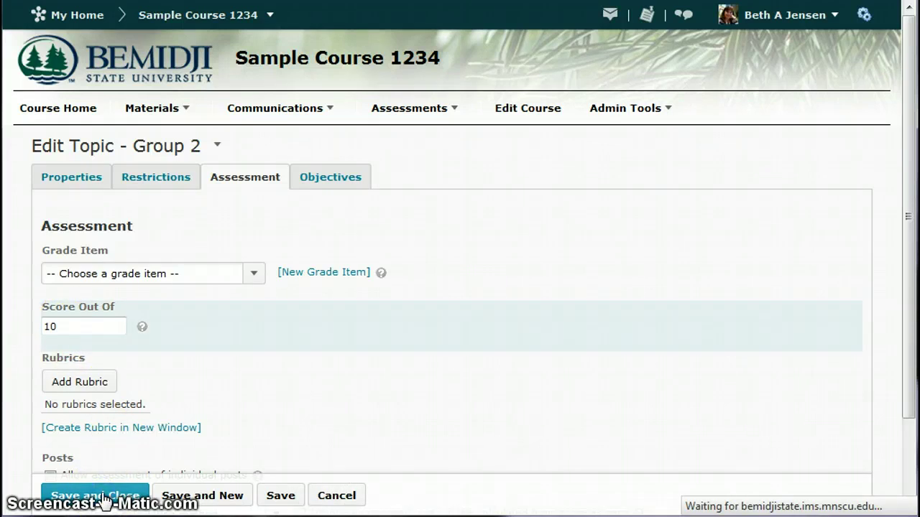
- Open the assessment page for the Group 2 topic under Otter Bay Email 10pts
scroll(252, 421, "down", 5)
scroll(252, 421, "down", 2)
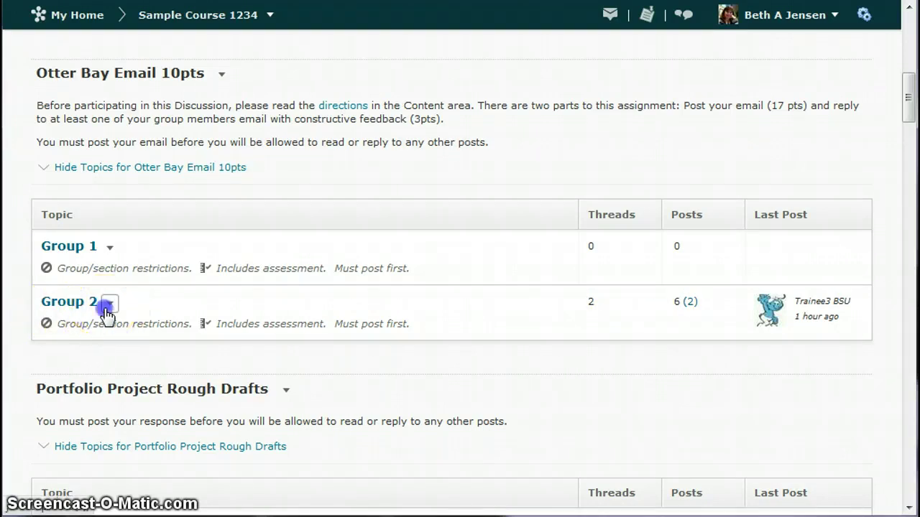
left_click(109, 303)
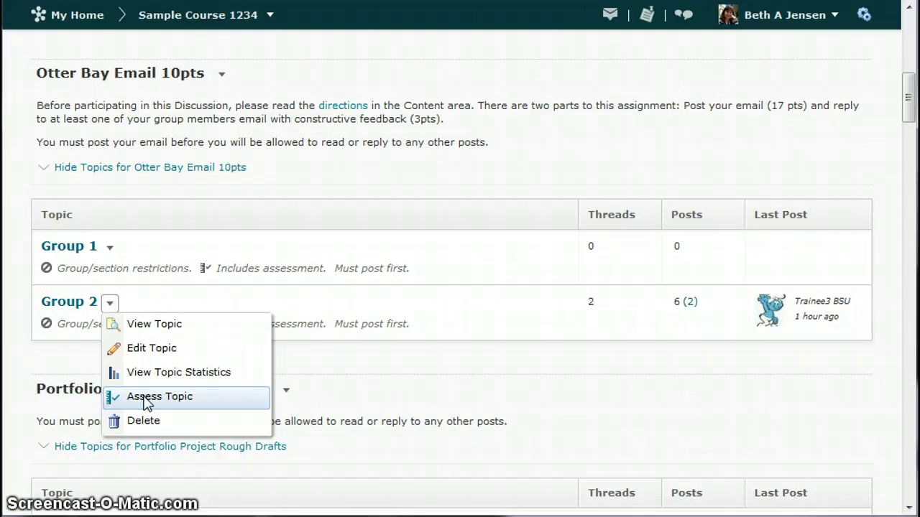
left_click(144, 399)
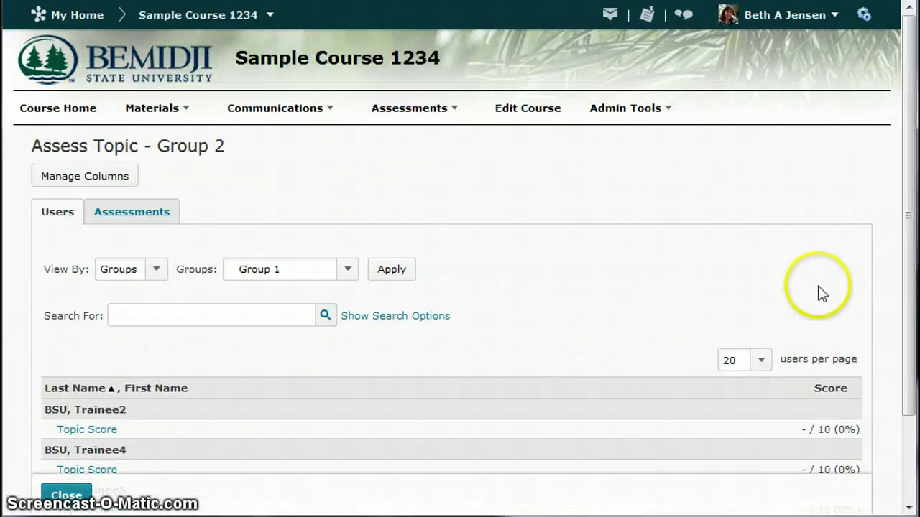
- Switch the assessment list's view to User and look through the students' topic scores
left_click(154, 271)
left_click(143, 286)
left_click(399, 273)
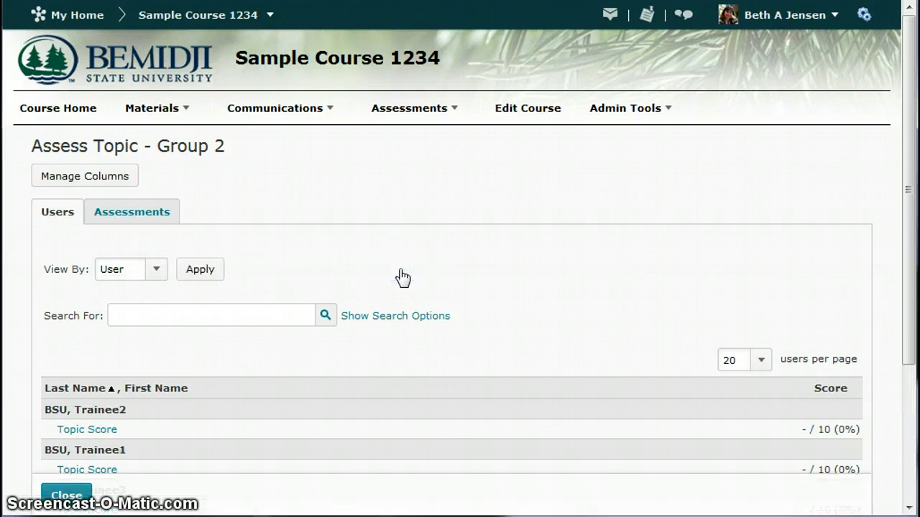
scroll(403, 276, "down", 3)
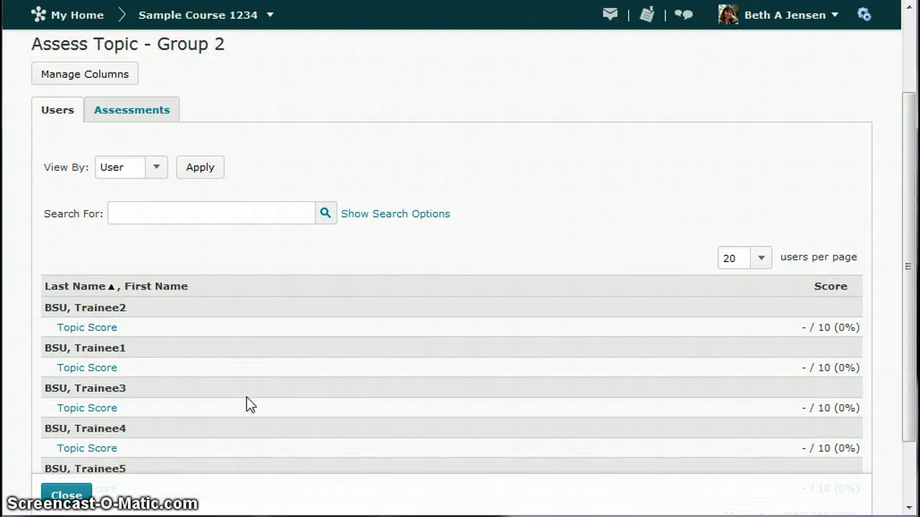
scroll(246, 404, "down", 2)
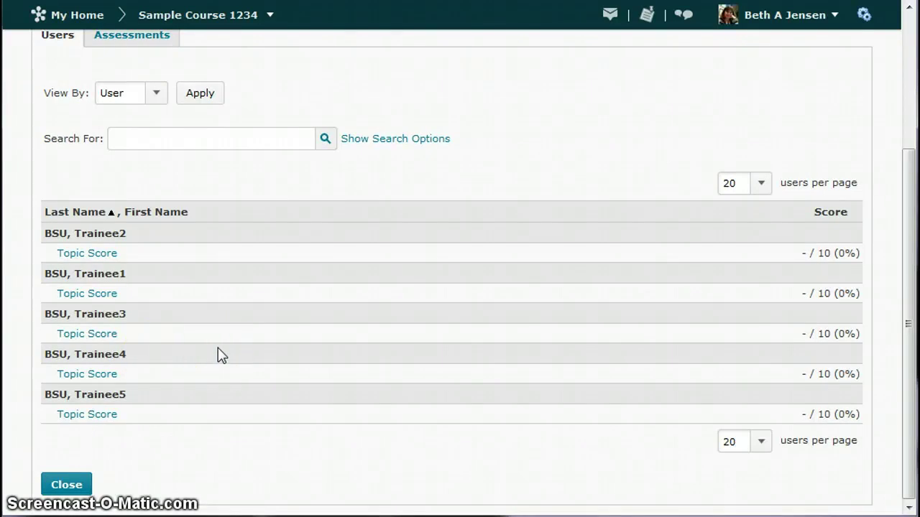
scroll(221, 356, "up", 3)
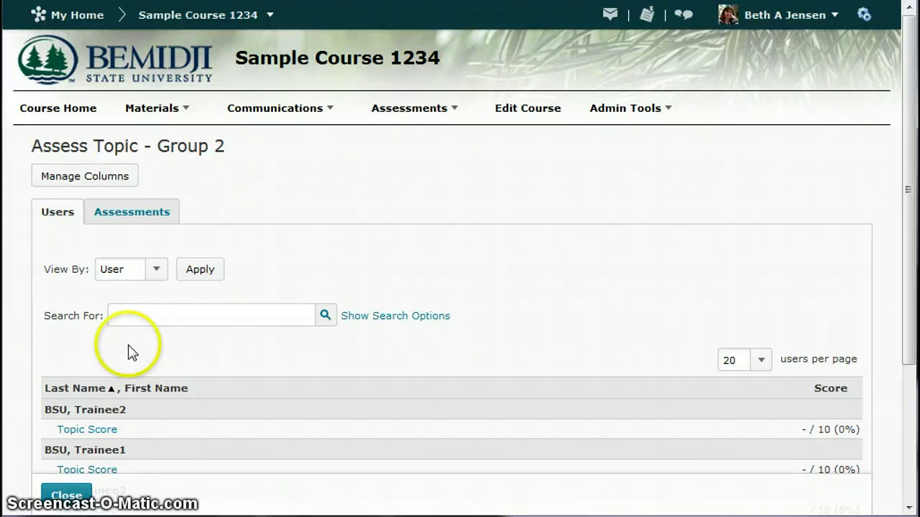
- View the assessment list by Groups, limited to Group 2 under Peer Review
left_click(157, 277)
left_click(143, 299)
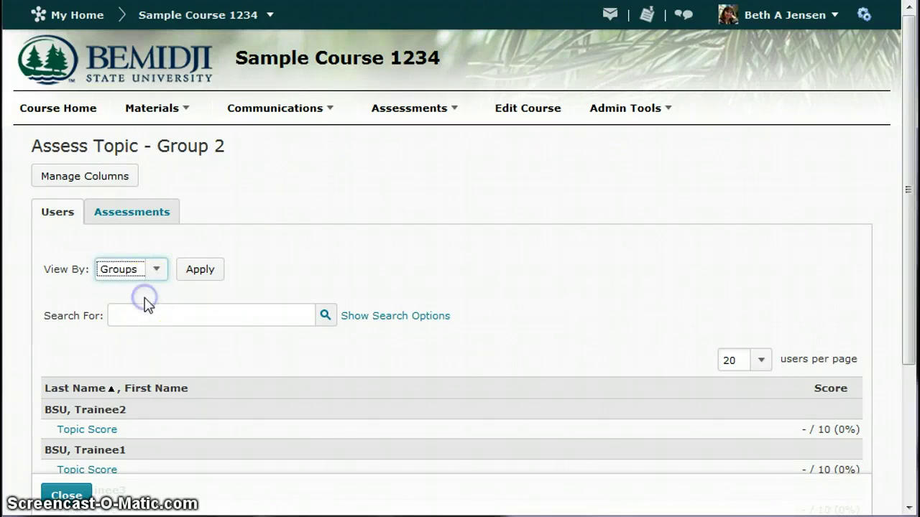
left_click(197, 277)
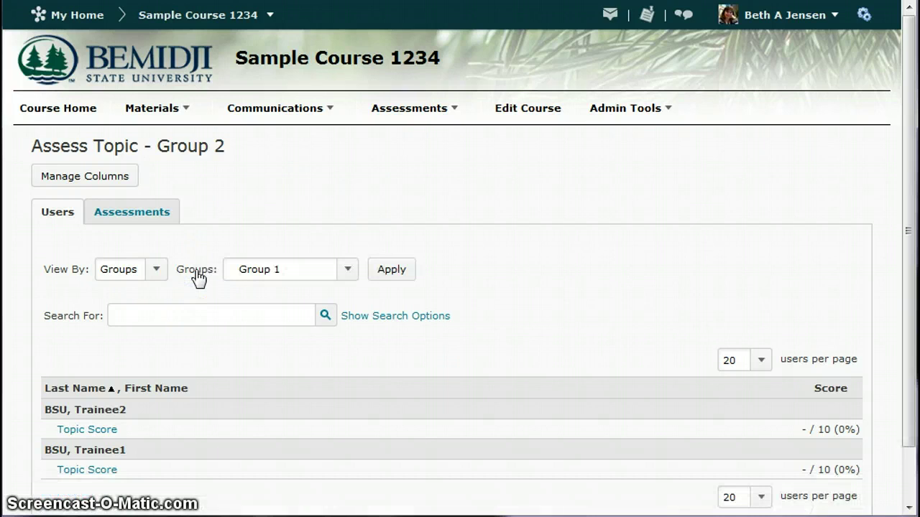
left_click(347, 271)
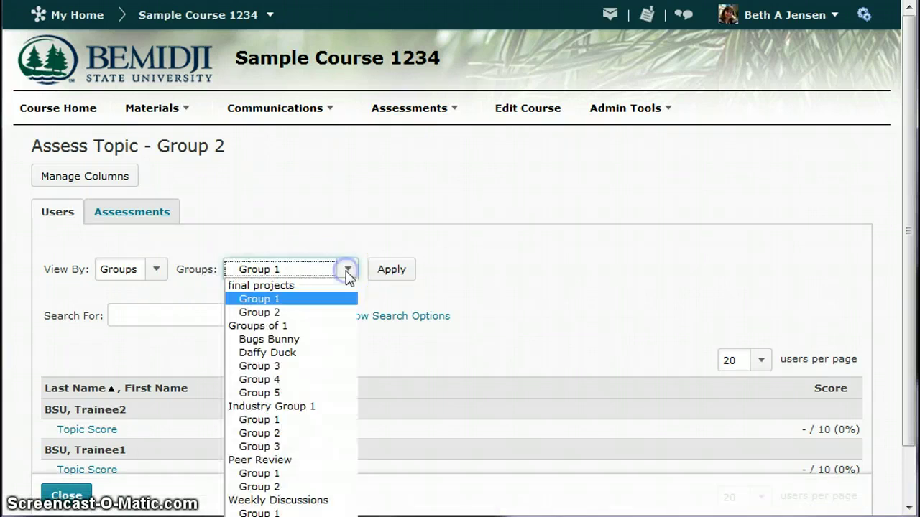
left_click(302, 489)
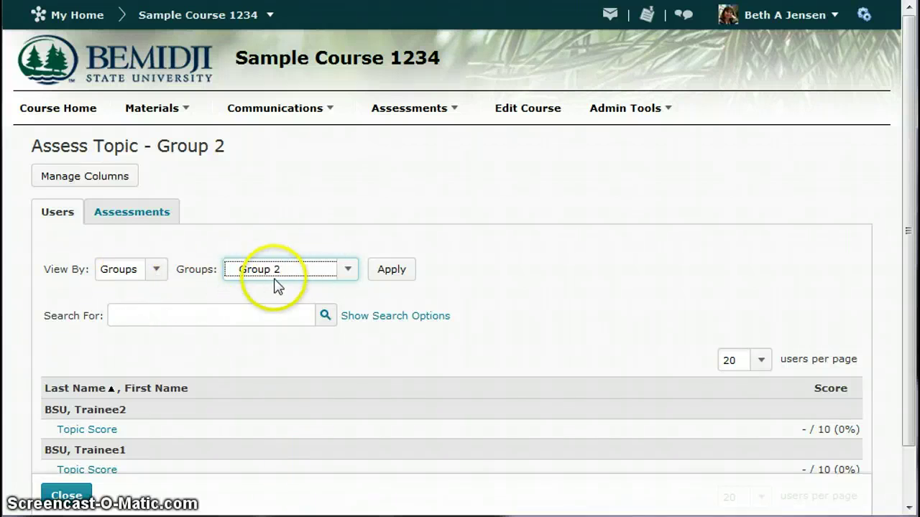
left_click(393, 273)
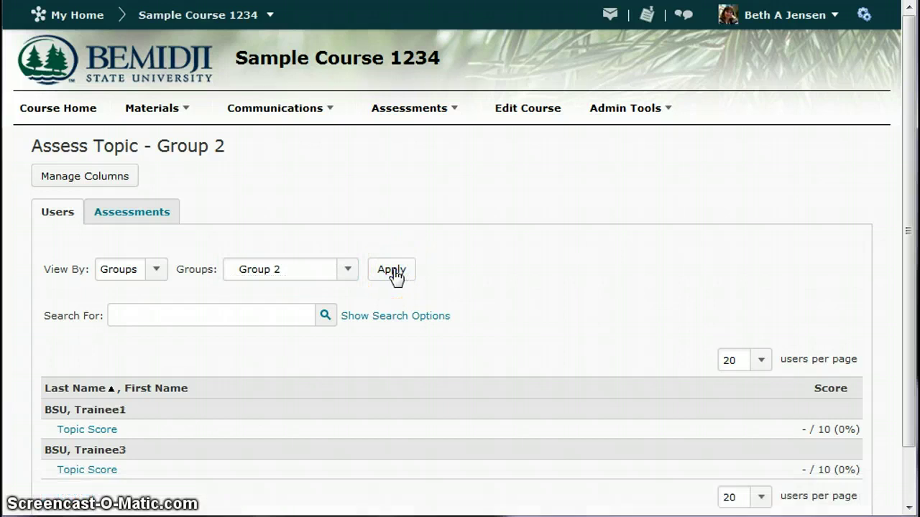
scroll(519, 262, "down", 1)
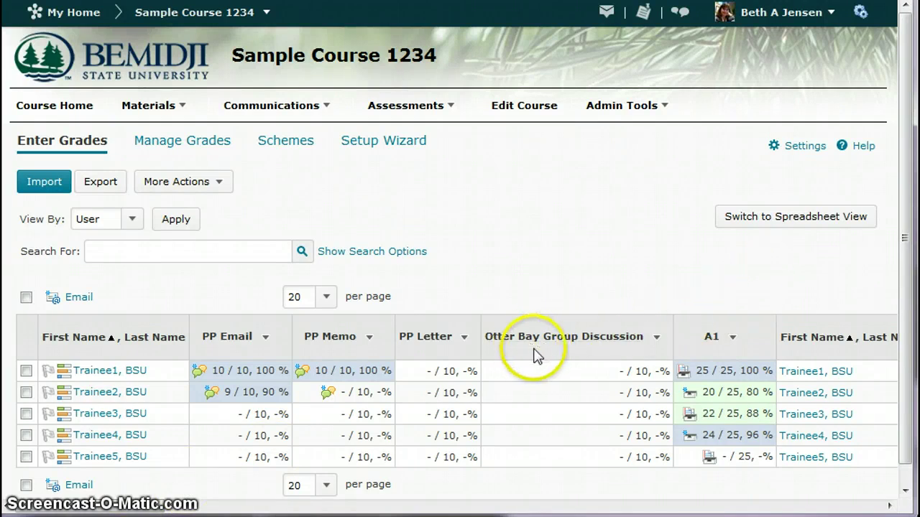
- Open the Otter Bay Group Discussion item for grading all users and limit its list to Group 2 under Peer Review
left_click(656, 339)
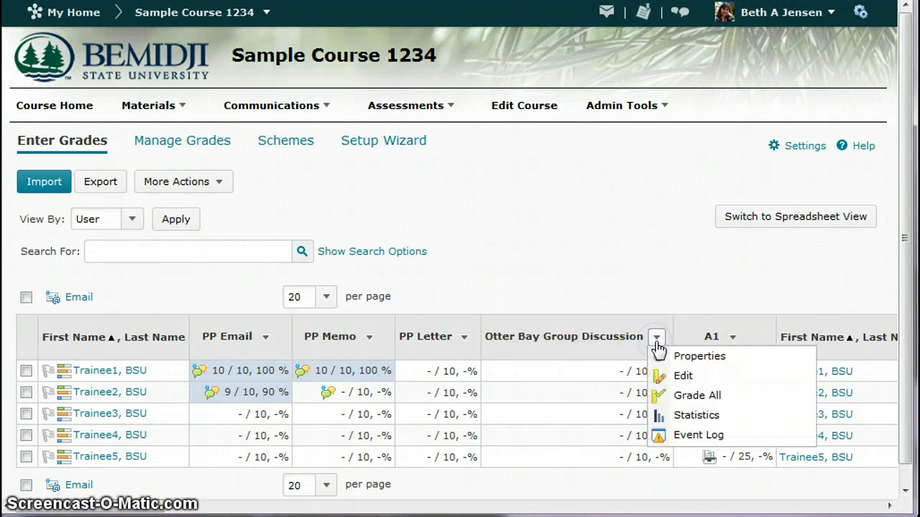
left_click(681, 396)
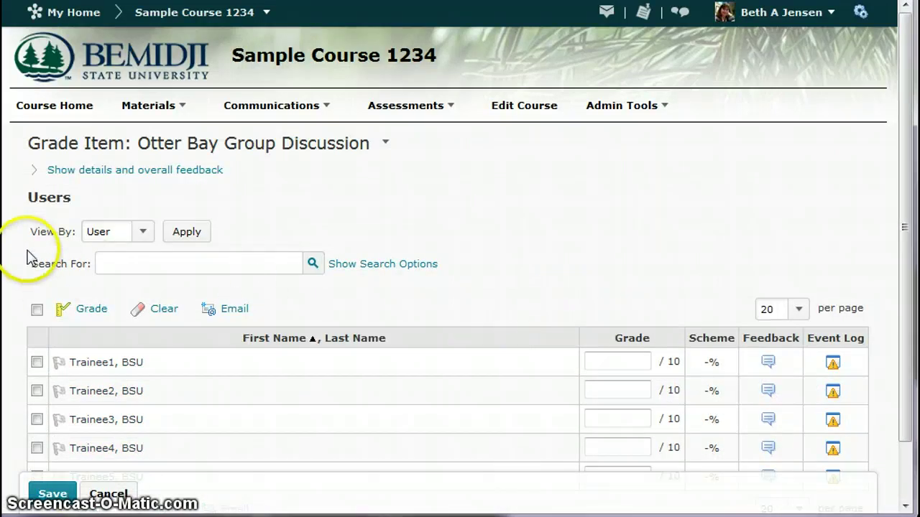
left_click(138, 235)
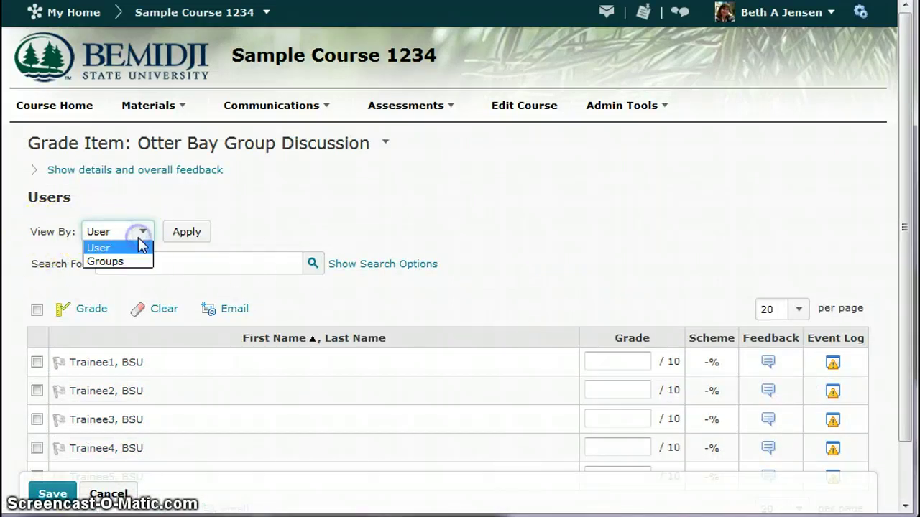
left_click(136, 261)
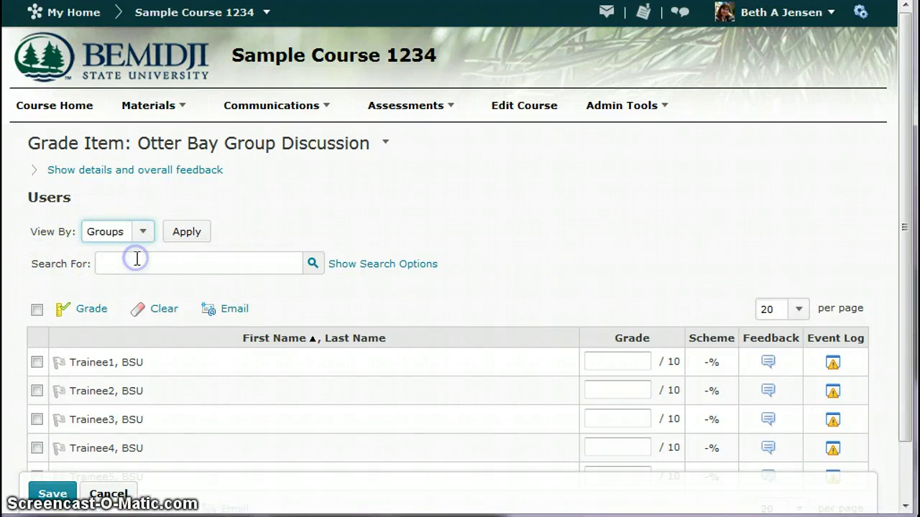
left_click(189, 239)
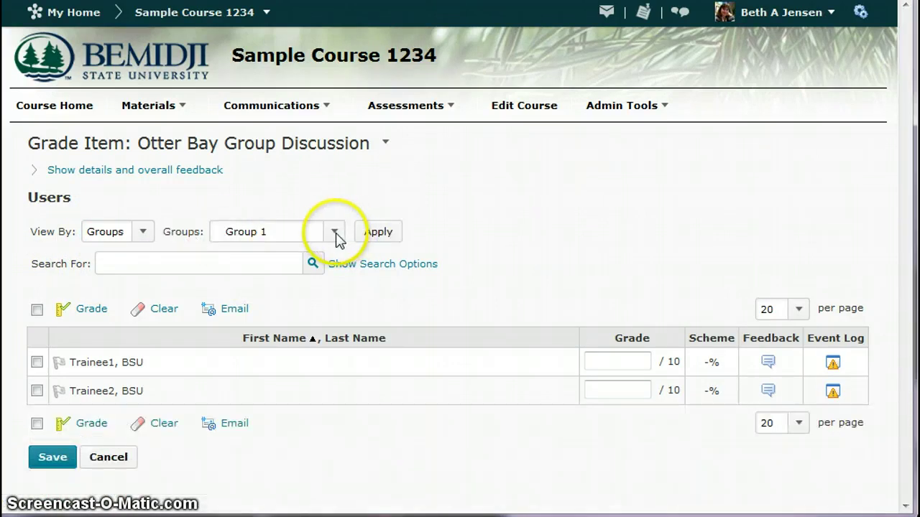
left_click(335, 234)
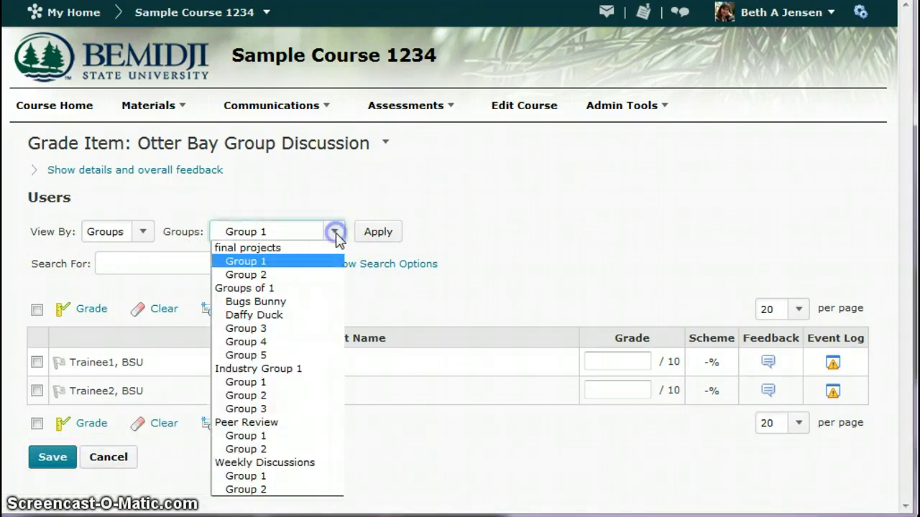
left_click(305, 449)
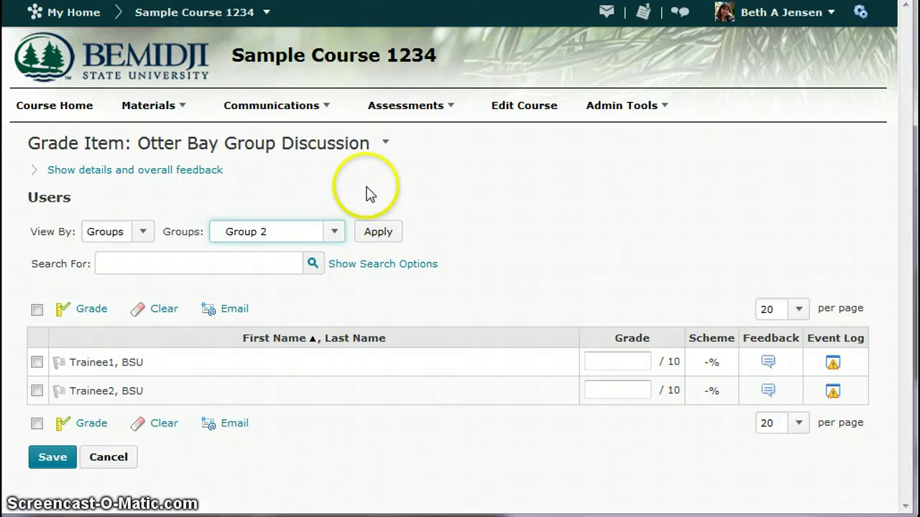
left_click(374, 238)
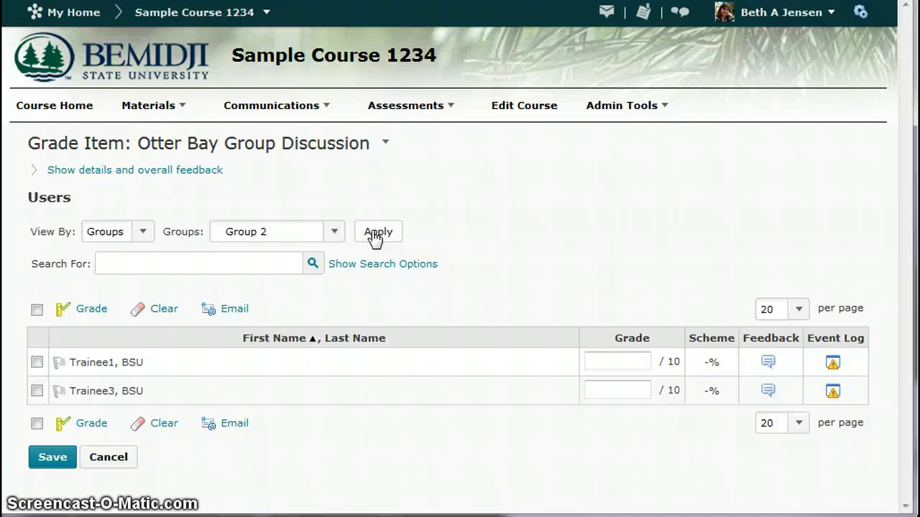
left_click(375, 232)
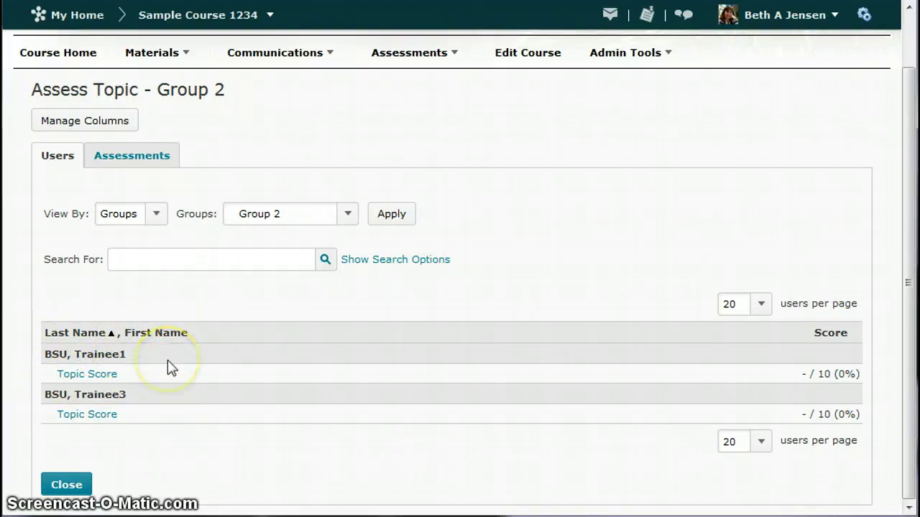
- Read through the first listed student's posts in the topic score details for the Group 2 topic, and close them
left_click(88, 375)
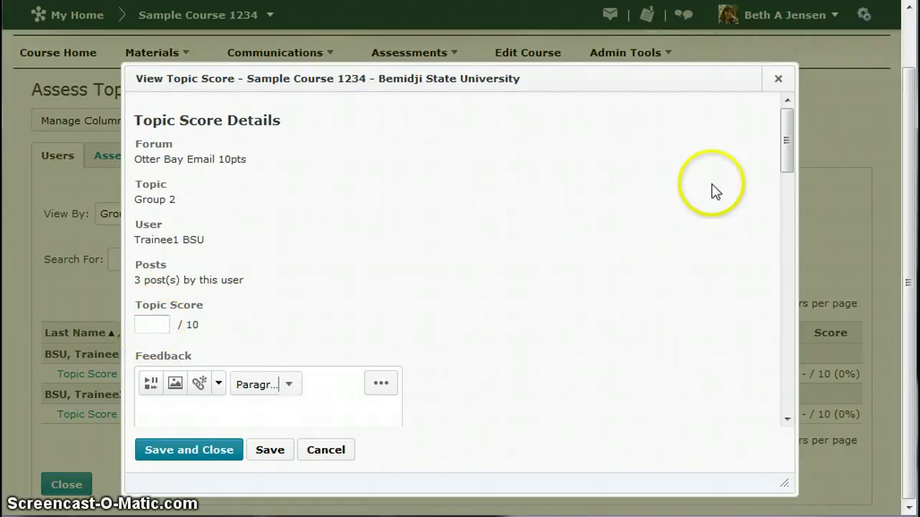
left_click(786, 160)
left_click_drag(786, 161, 791, 276)
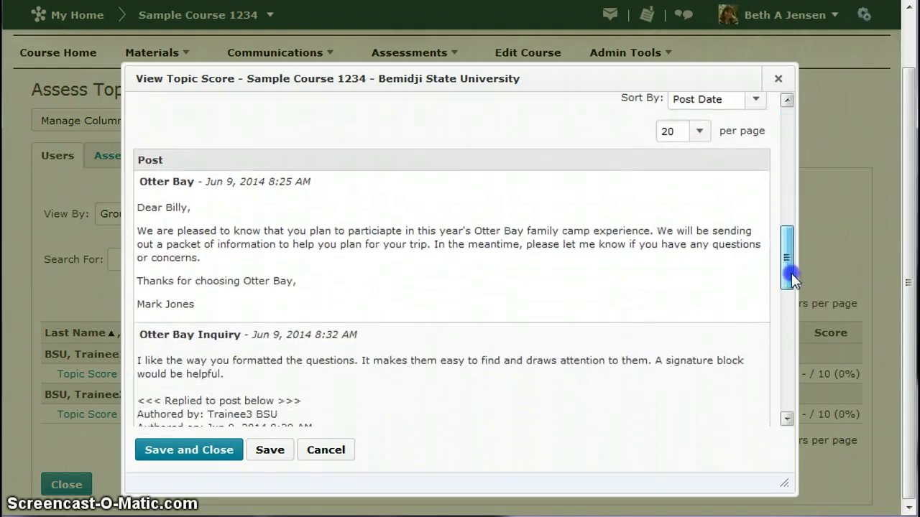
left_click_drag(791, 274, 794, 325)
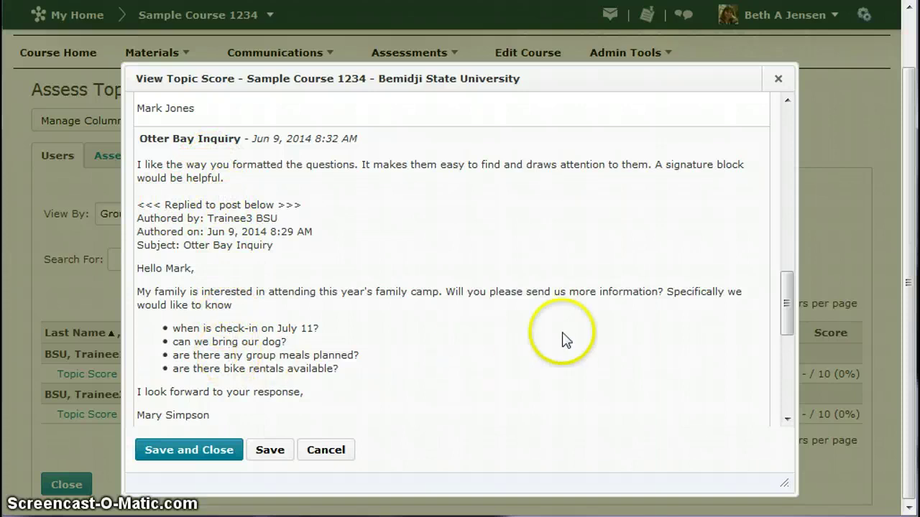
left_click_drag(782, 314, 782, 354)
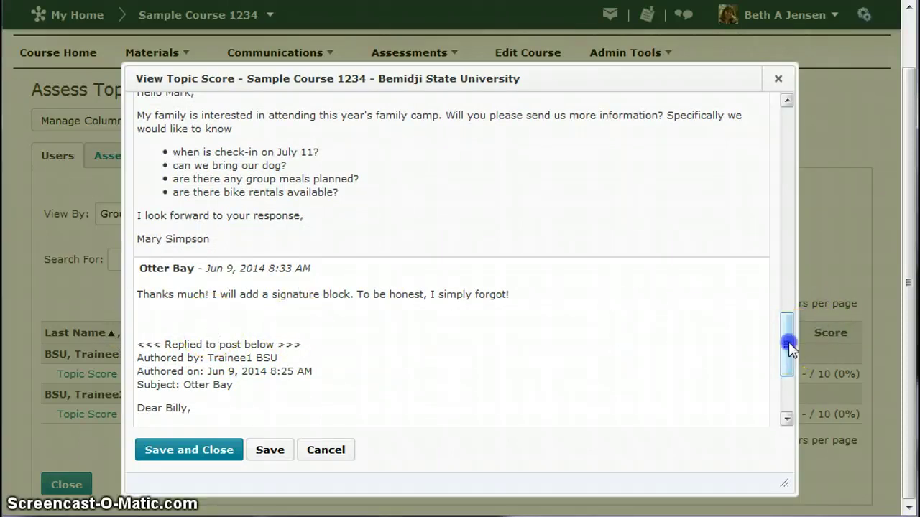
scroll(788, 342, "down", 1)
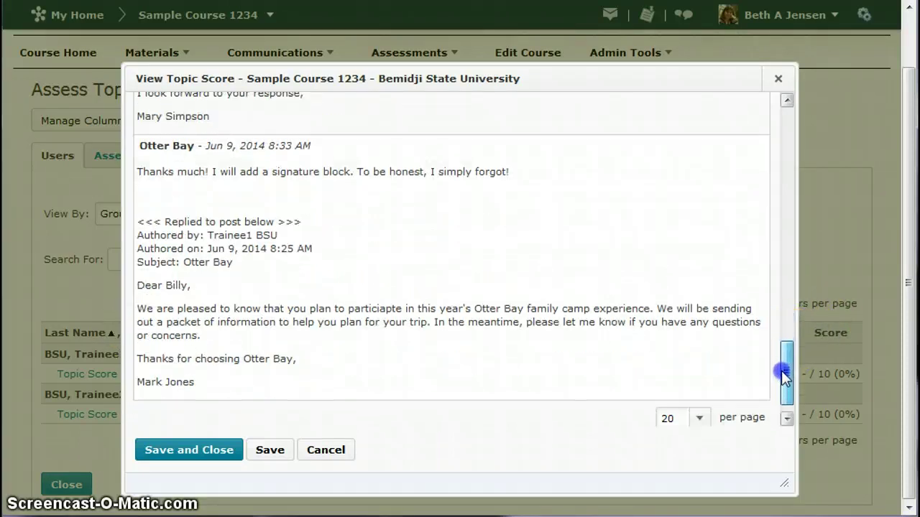
left_click_drag(783, 336, 793, 139)
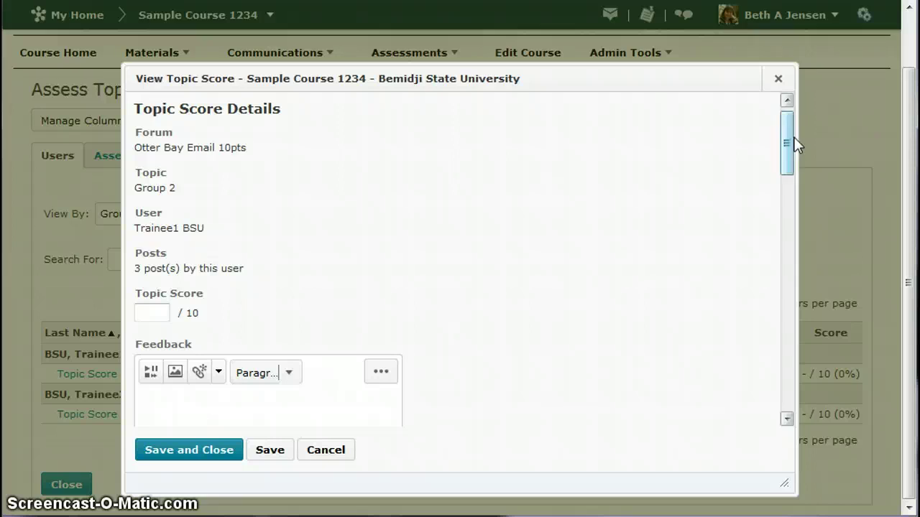
left_click(779, 82)
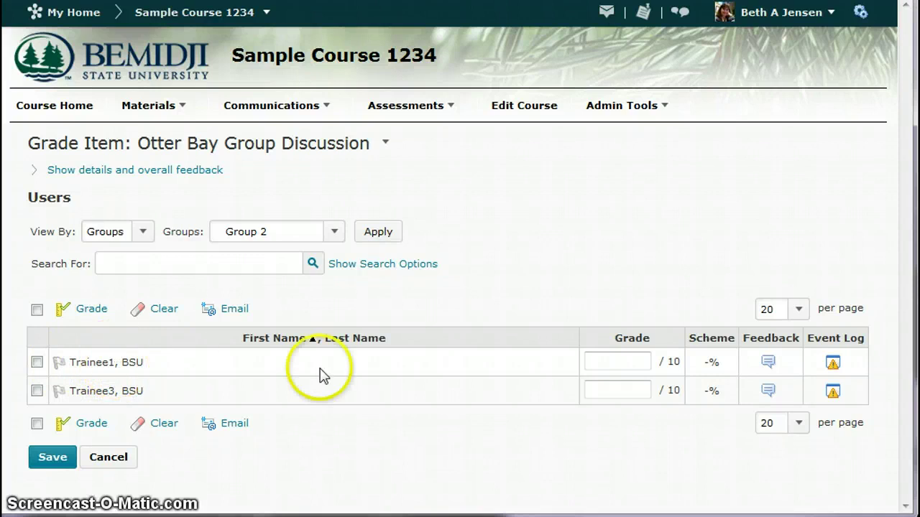
- Enter a grade of 10 for the first student in the Otter Bay Group Discussion grade item
left_click(594, 362)
type("10")
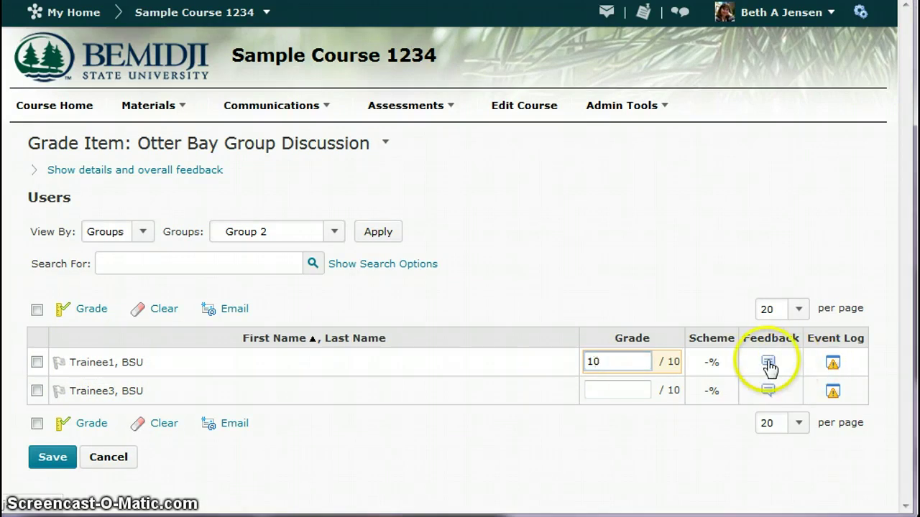
- Look at the feedback and private comments areas for the first student's grade, and leave without saving any feedback
left_click(768, 364)
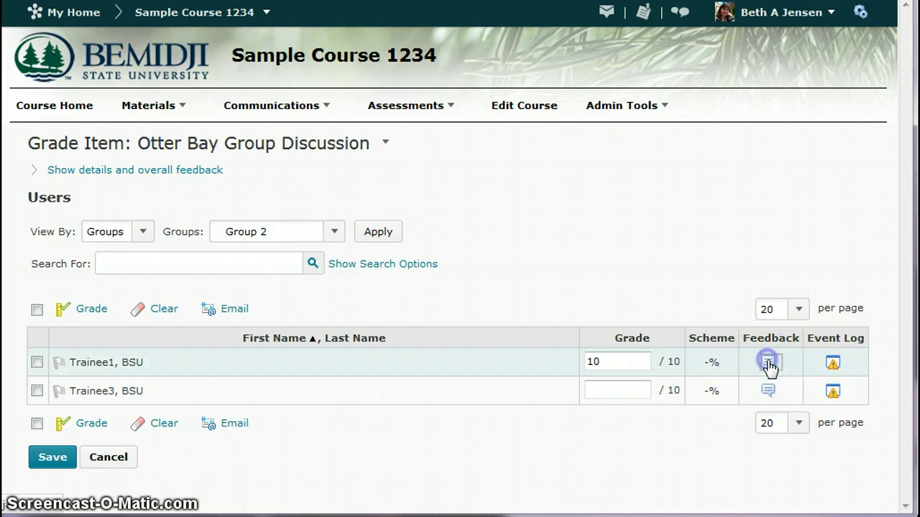
left_click(447, 206)
left_click(309, 203)
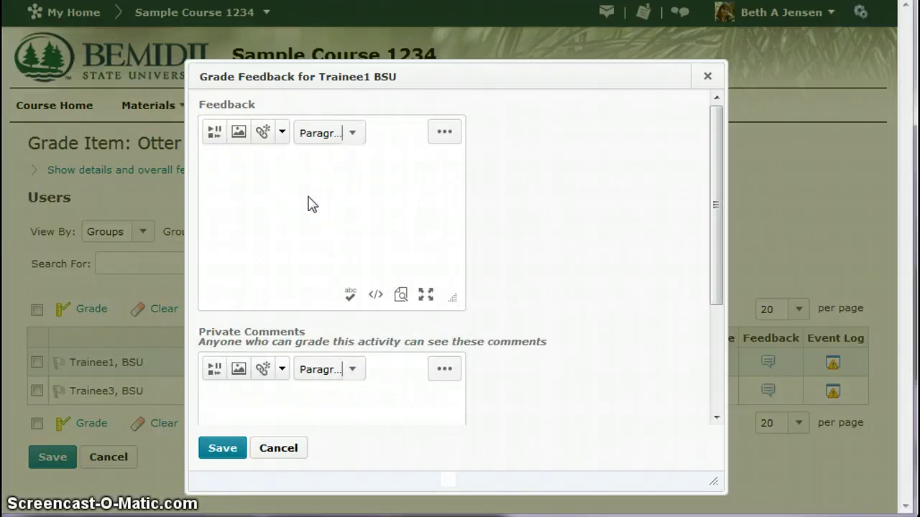
left_click(292, 395)
left_click(310, 202)
left_click(289, 448)
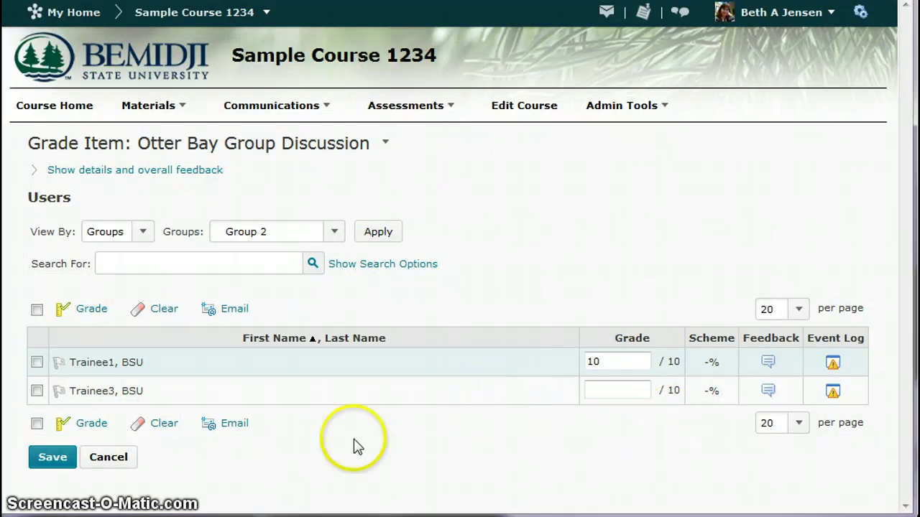
- Save the first student's grade and confirm the change
left_click(43, 461)
left_click(307, 167)
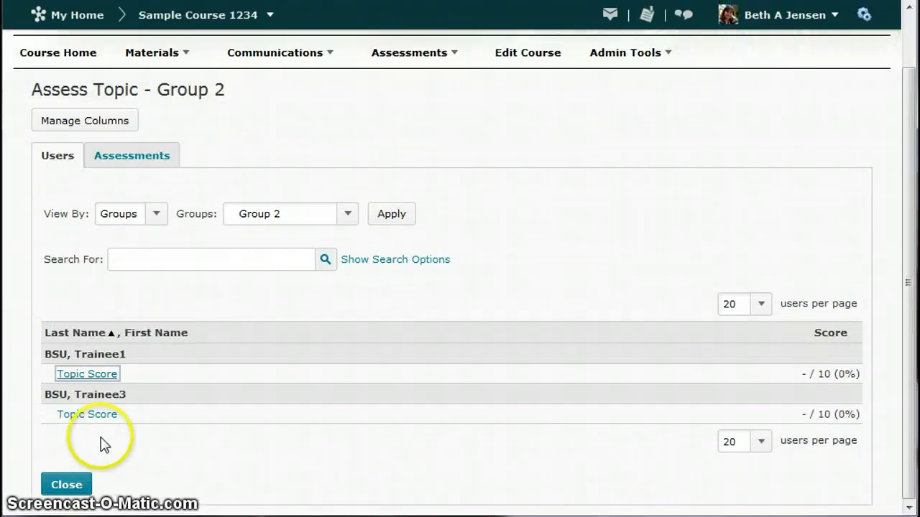
- View the second listed student's topic score details for the Group 2 topic, and close them
left_click(83, 414)
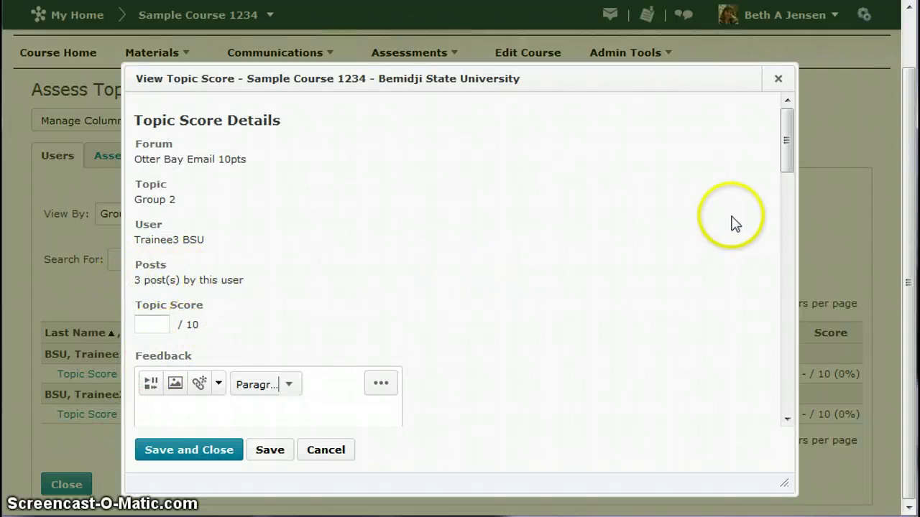
mouse_move(788, 163)
left_mouse_down()
mouse_move(773, 279)
mouse_move(774, 403)
mouse_move(782, 160)
left_mouse_up()
left_click(169, 314)
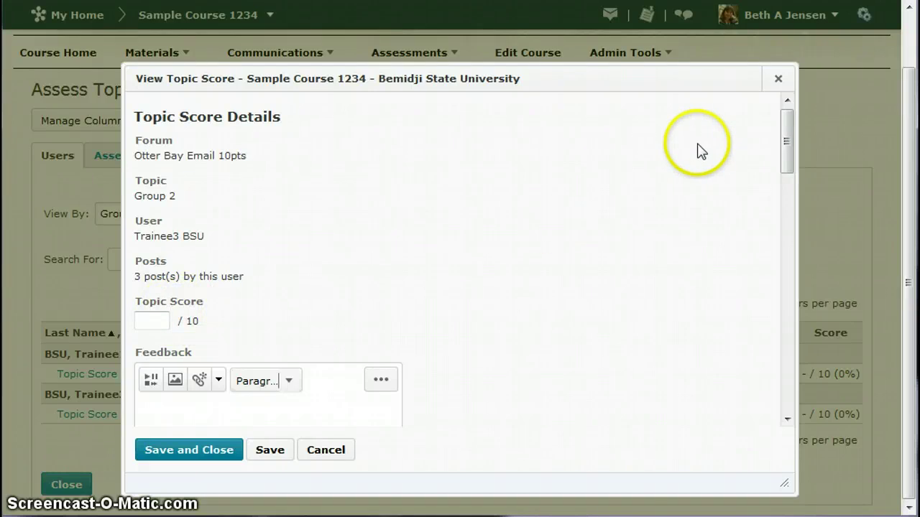
left_click(778, 78)
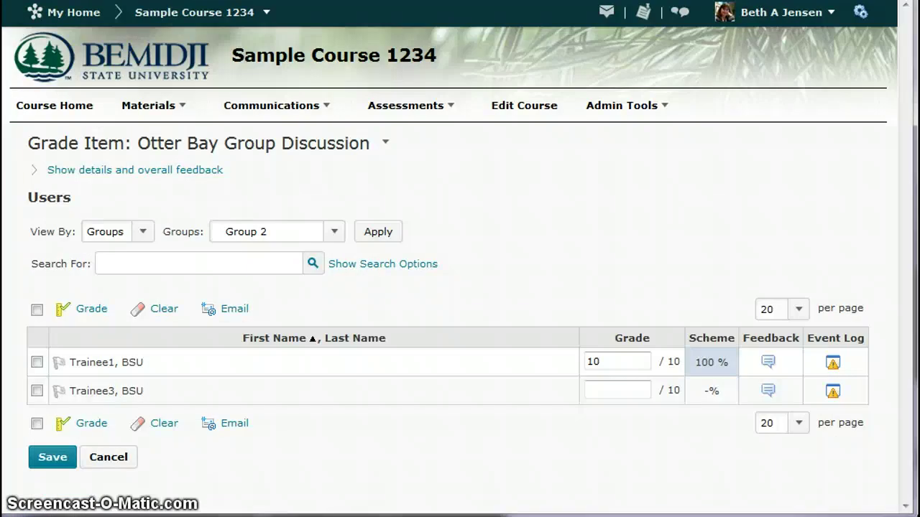
- Give the second student in the Otter Bay Group Discussion grade item a grade of 10, and save with confirmation
left_click(600, 389)
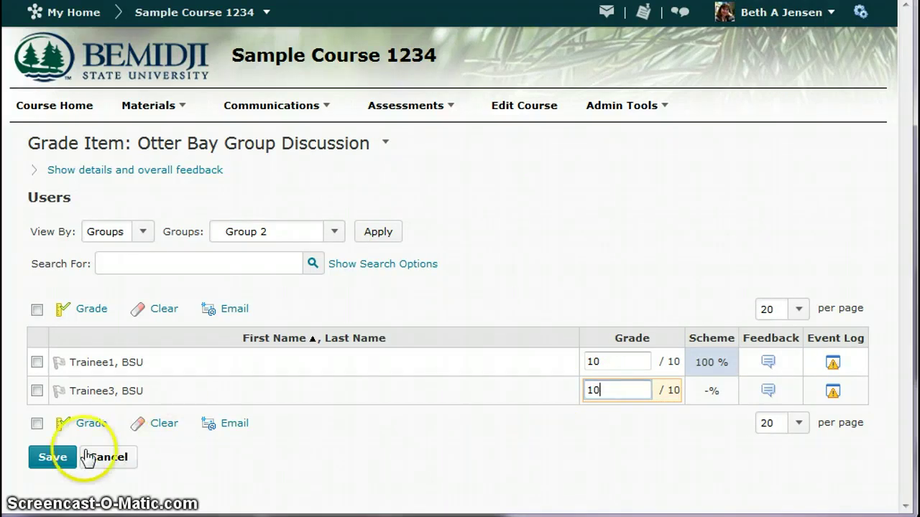
left_click(58, 461)
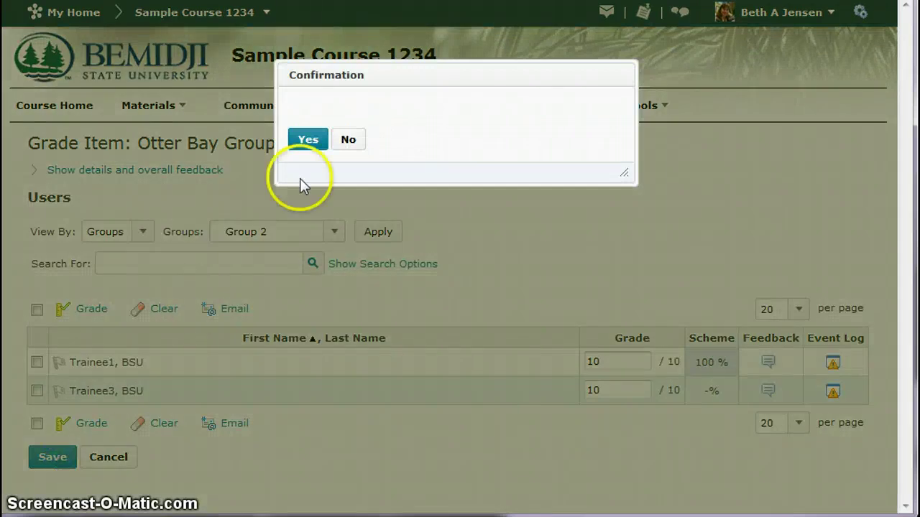
left_click(310, 140)
left_click(307, 170)
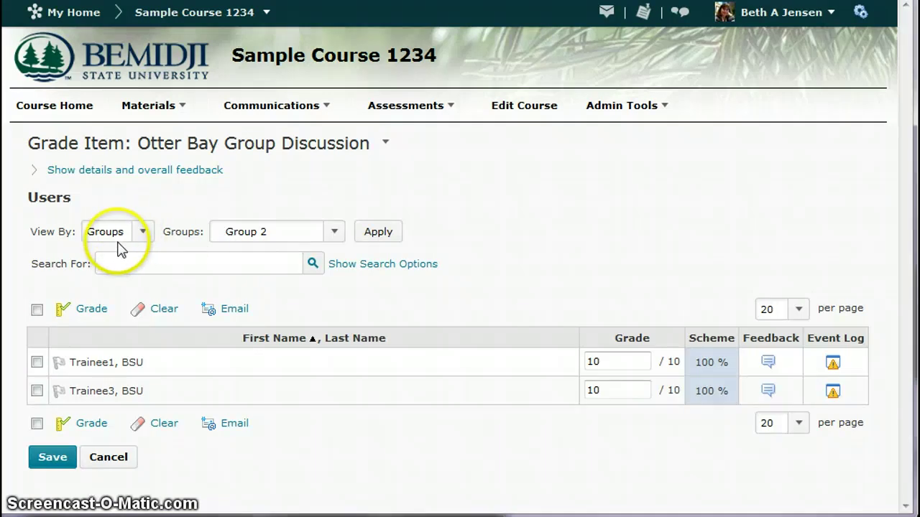
- Limit the grade item's user list to Group 1 under Peer Review
left_click(335, 233)
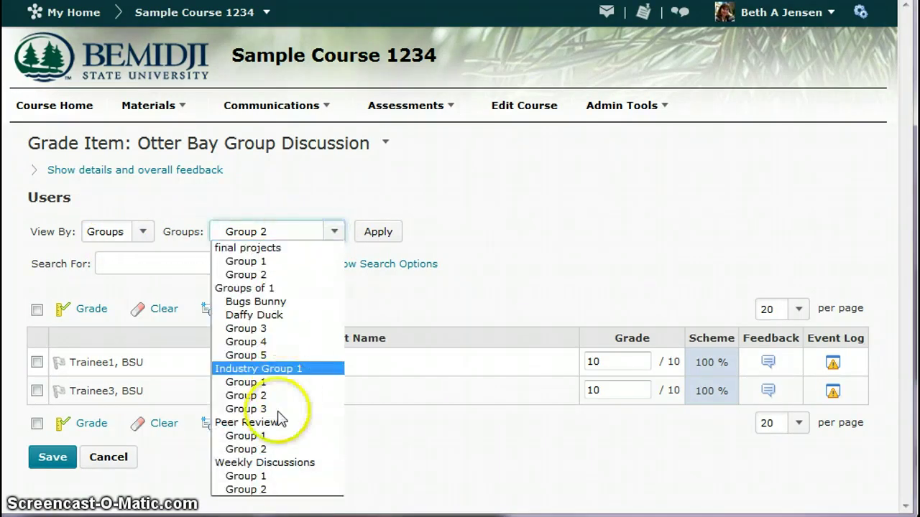
left_click(265, 436)
left_click(378, 232)
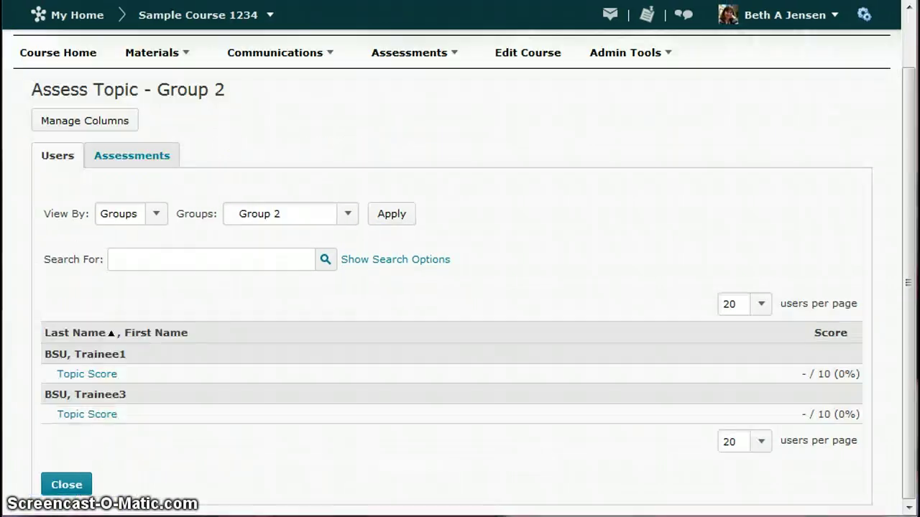
- Limit the topic assessment list, still viewed by Groups, to Group 1 under Peer Review
left_click(87, 413)
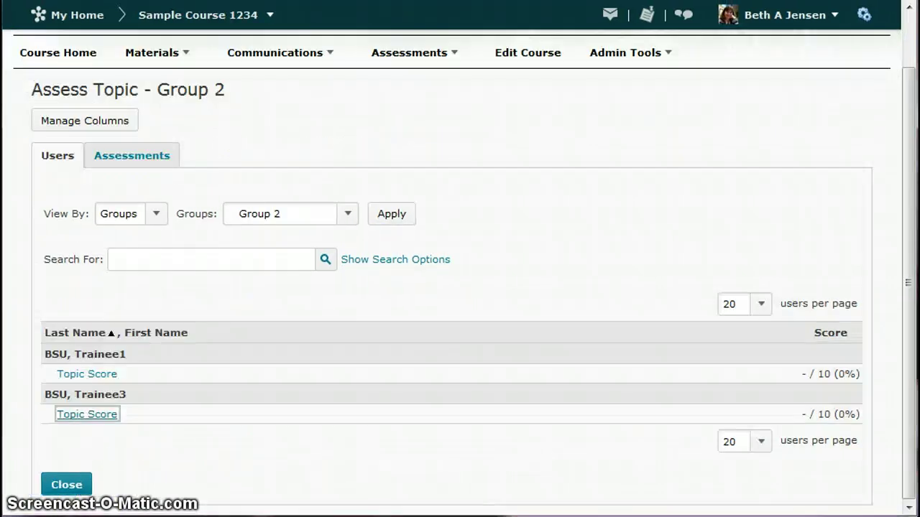
left_click(153, 220)
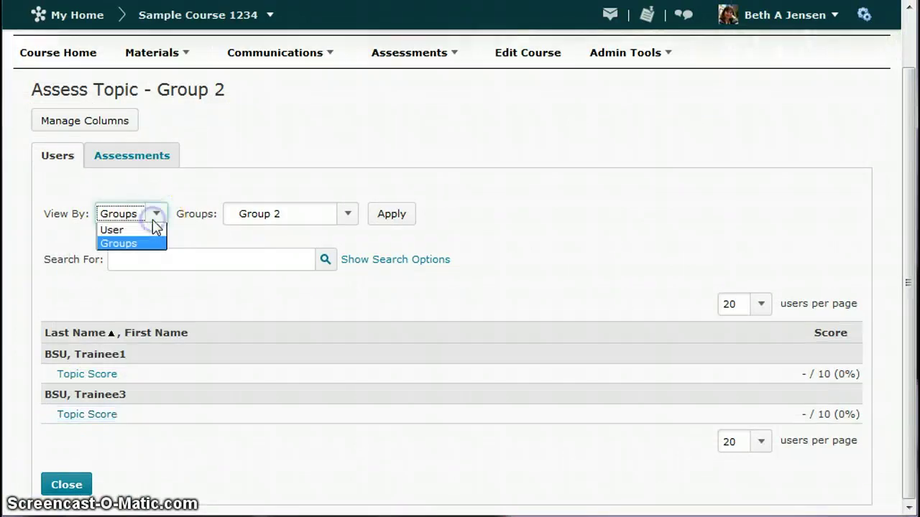
left_click(300, 226)
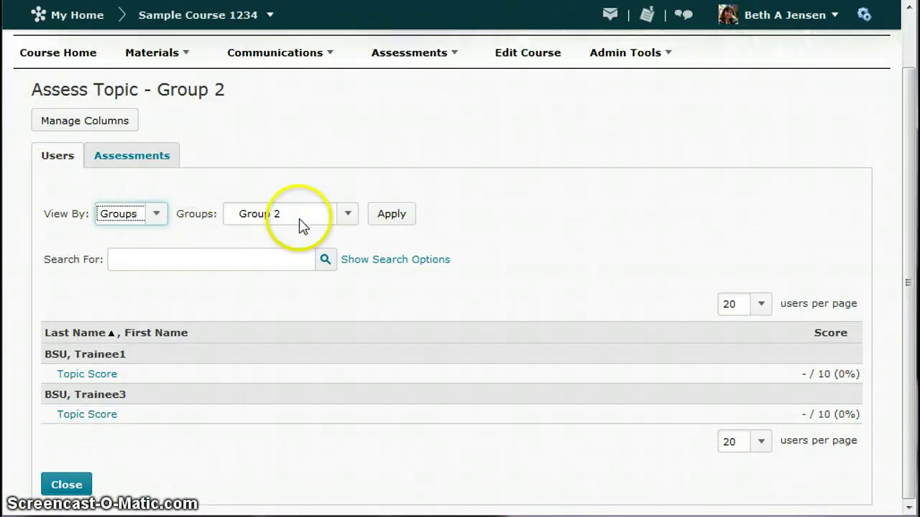
left_click(346, 220)
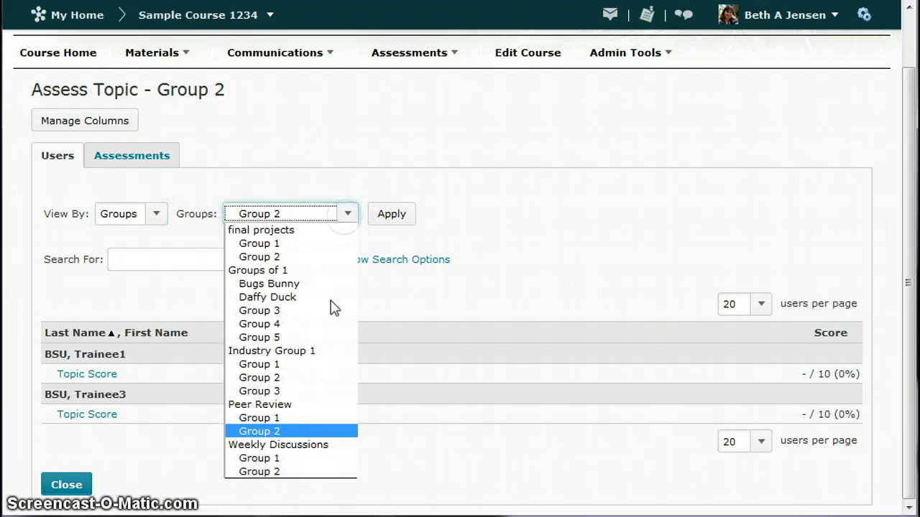
left_click(309, 419)
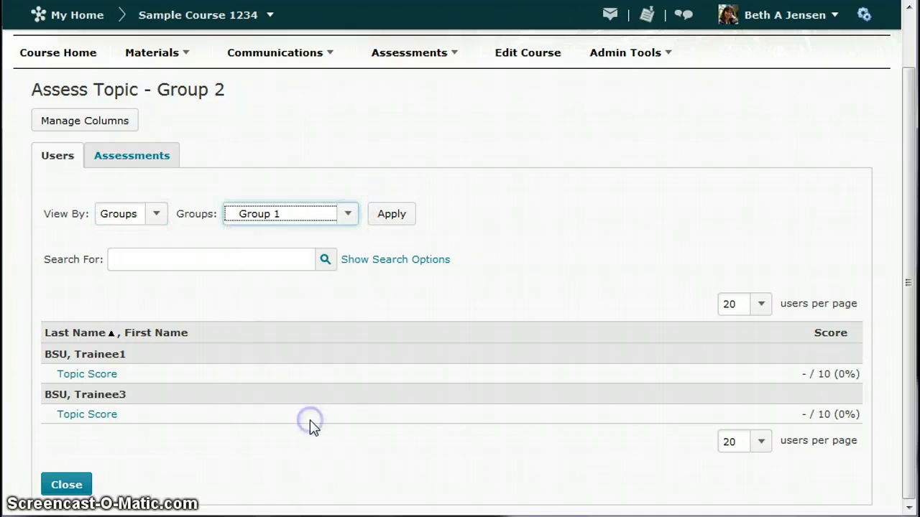
left_click(390, 216)
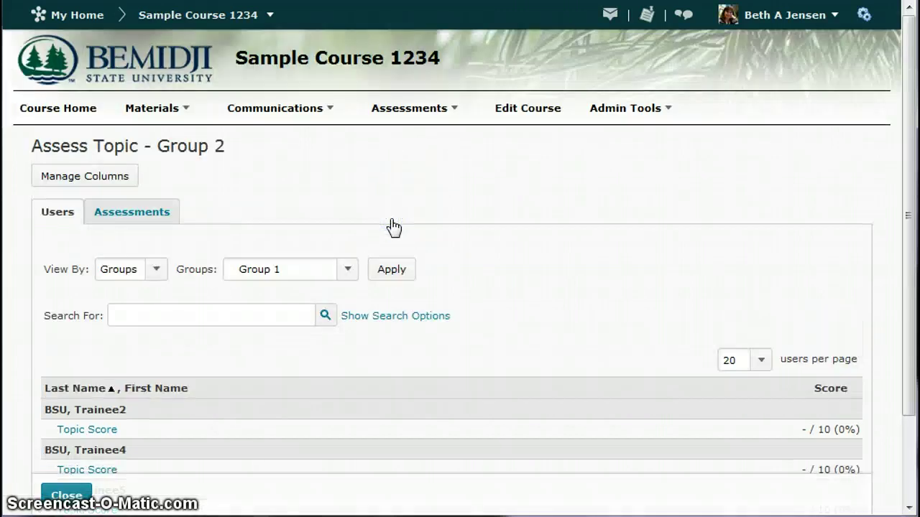
- View the first listed Group 1 student's topic score details for the Group 2 topic, and close them
scroll(324, 261, "down", 3)
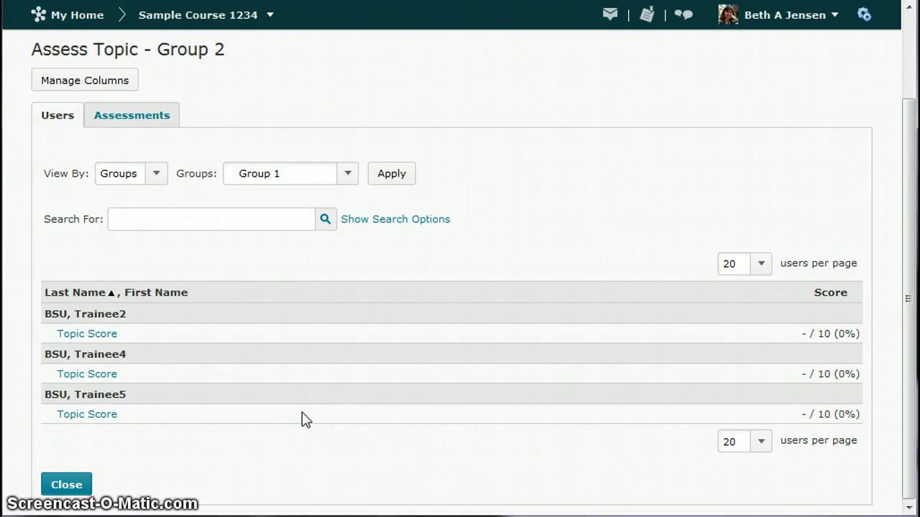
scroll(302, 420, "up", 3)
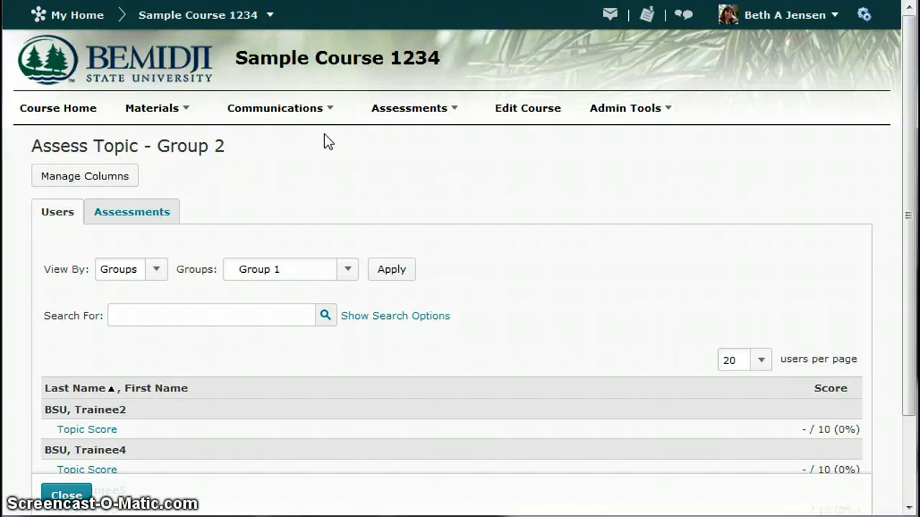
scroll(327, 141, "down", 3)
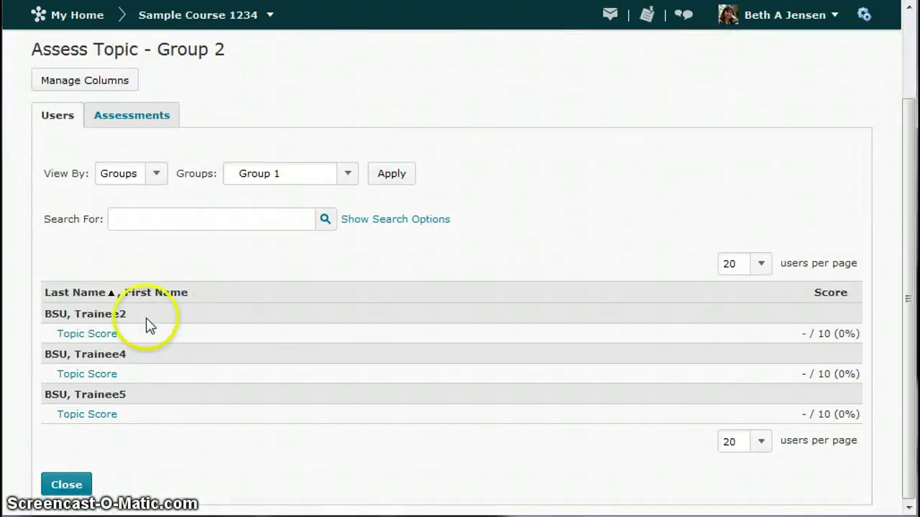
left_click(83, 335)
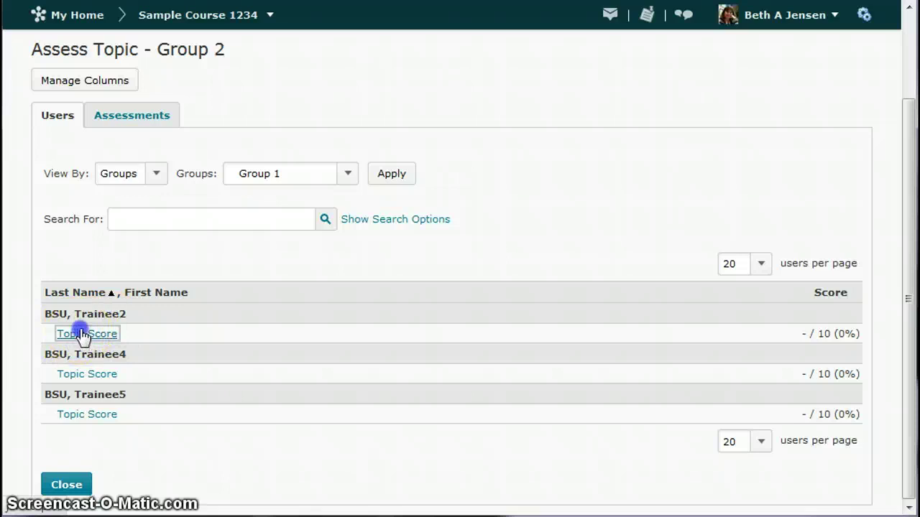
left_click(96, 257)
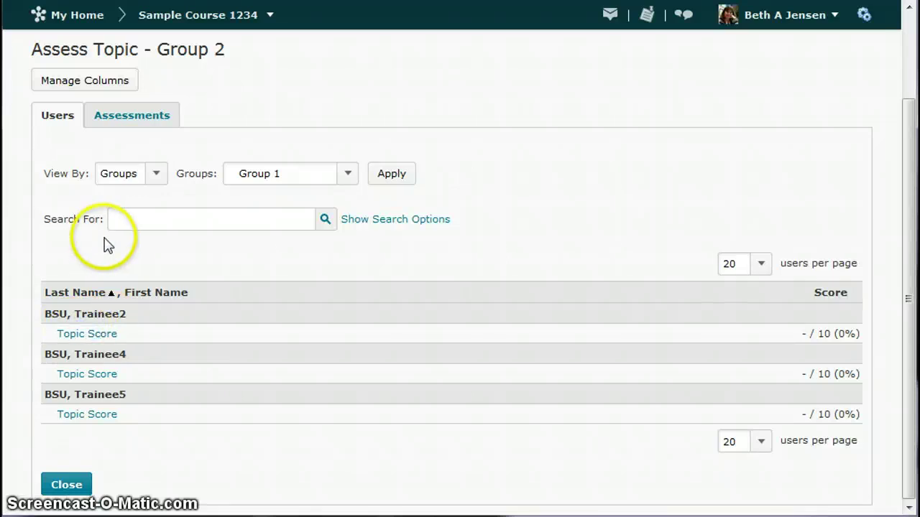
- Limit the topic assessment list to Group 2 under Peer Review
left_click(339, 177)
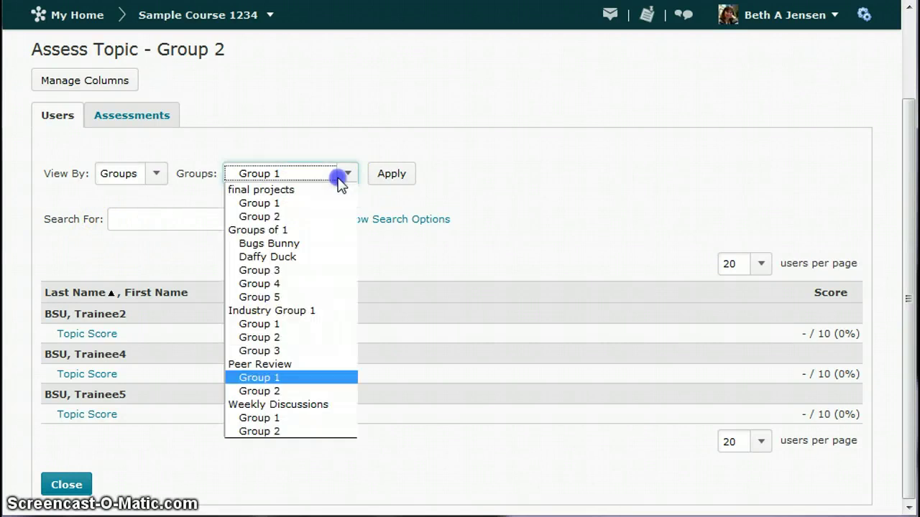
left_click(304, 392)
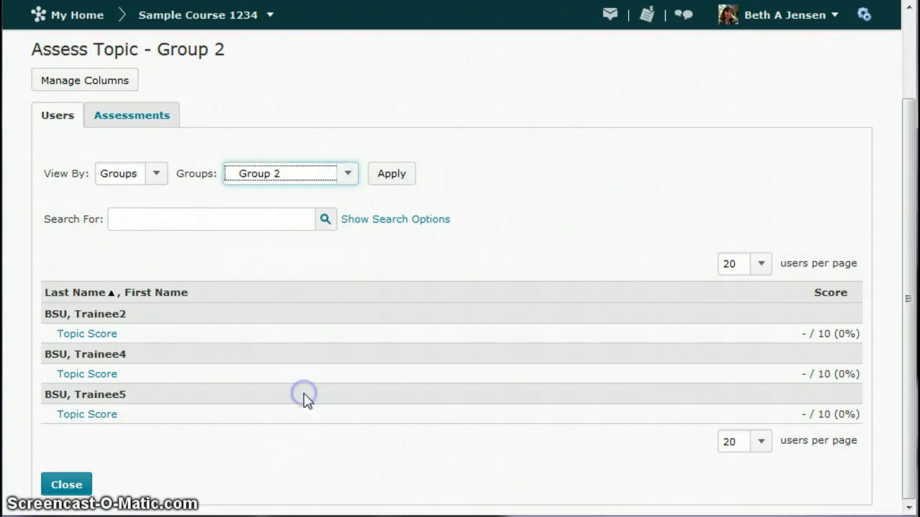
left_click(390, 175)
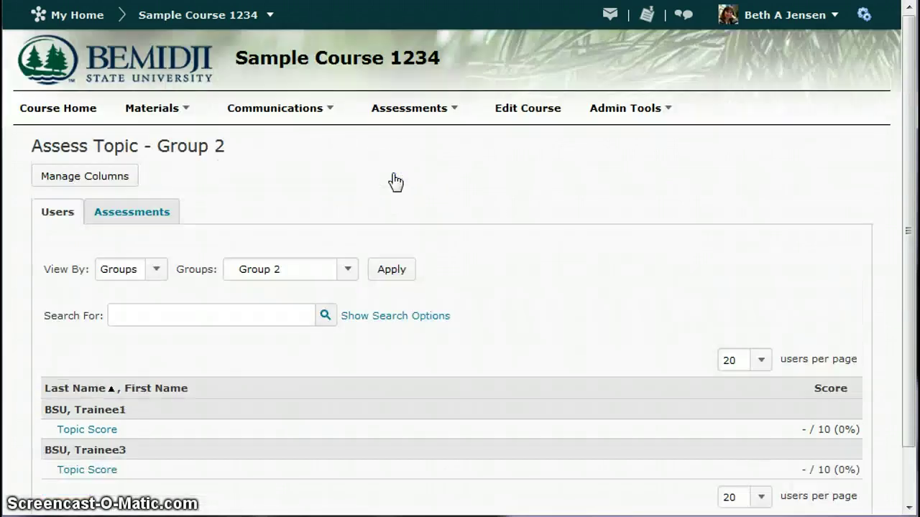
- Review the first listed Group 2 student's posts in the topic score details, and close them
left_click(74, 429)
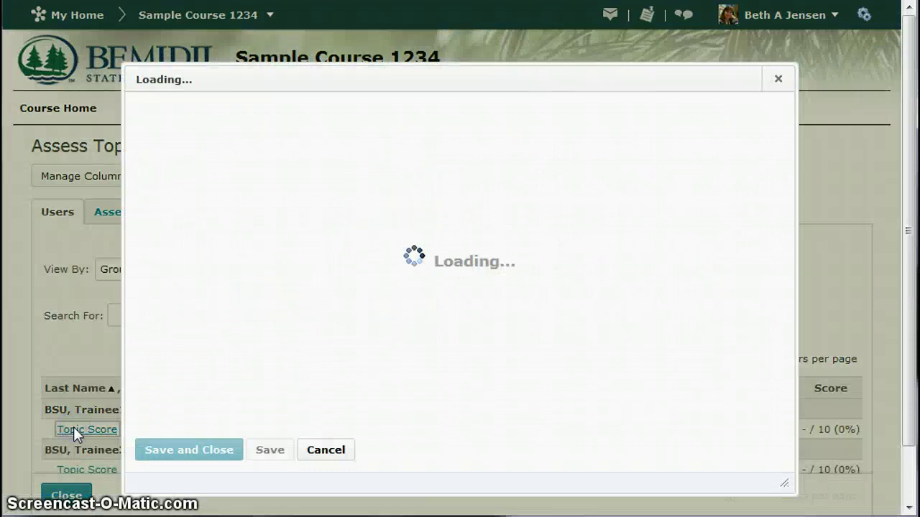
scroll(317, 241, "down", 10)
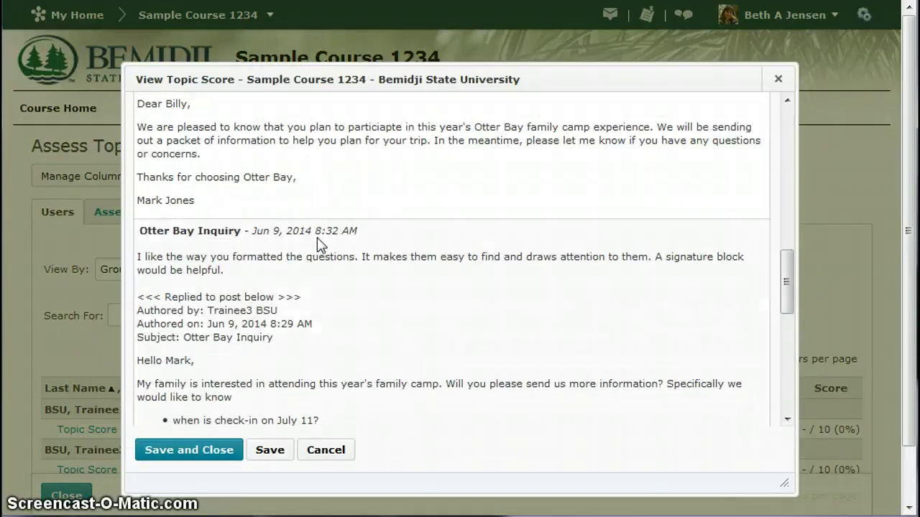
scroll(318, 245, "down", 3)
scroll(318, 245, "up", 15)
left_click(794, 22)
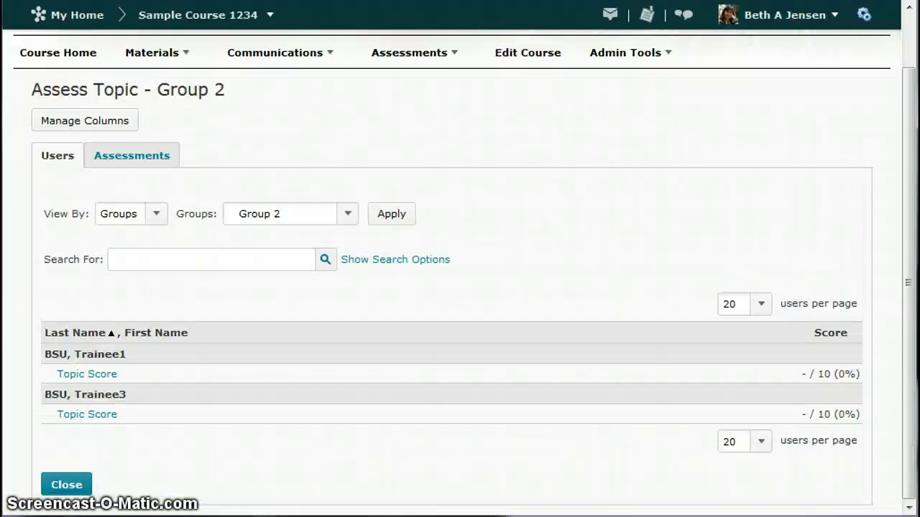